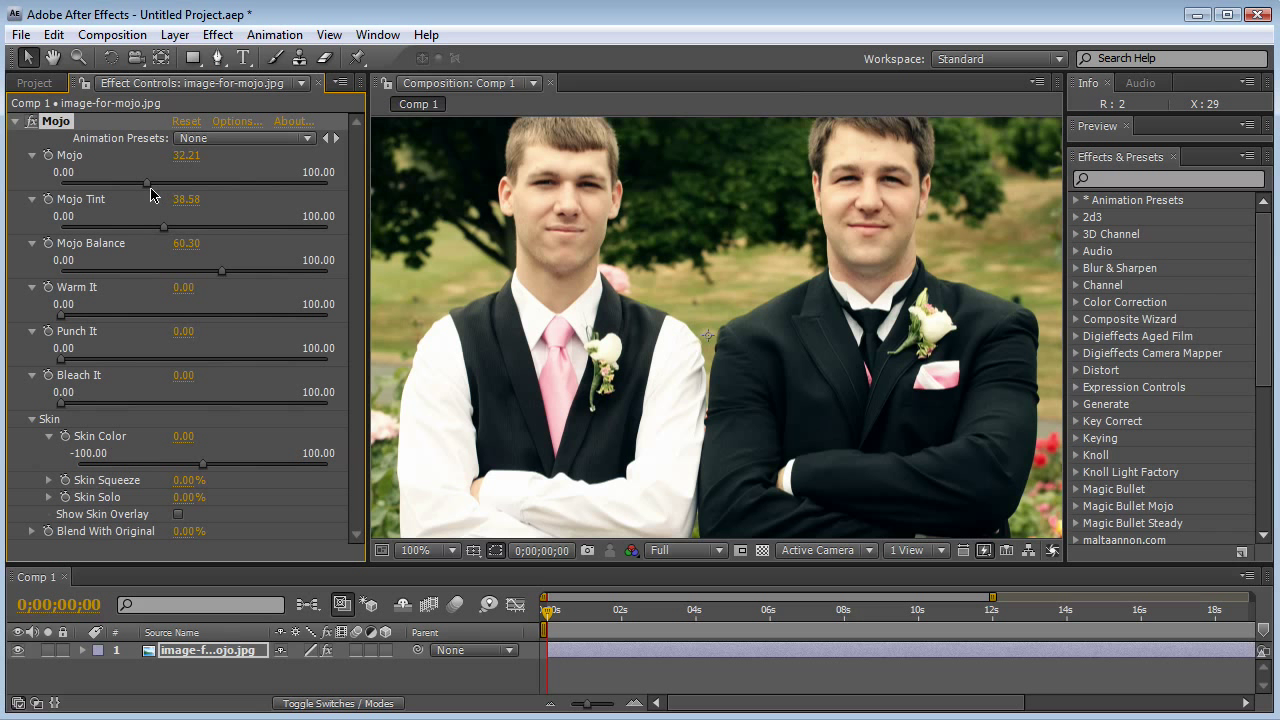
Raise the Mojo amount to 82.40, Mojo Tint to 55.06 and Mojo Balance to 70.79.
{"action": "left_click_drag", "start_coordinate": [147, 186], "coordinate": [60, 188]}
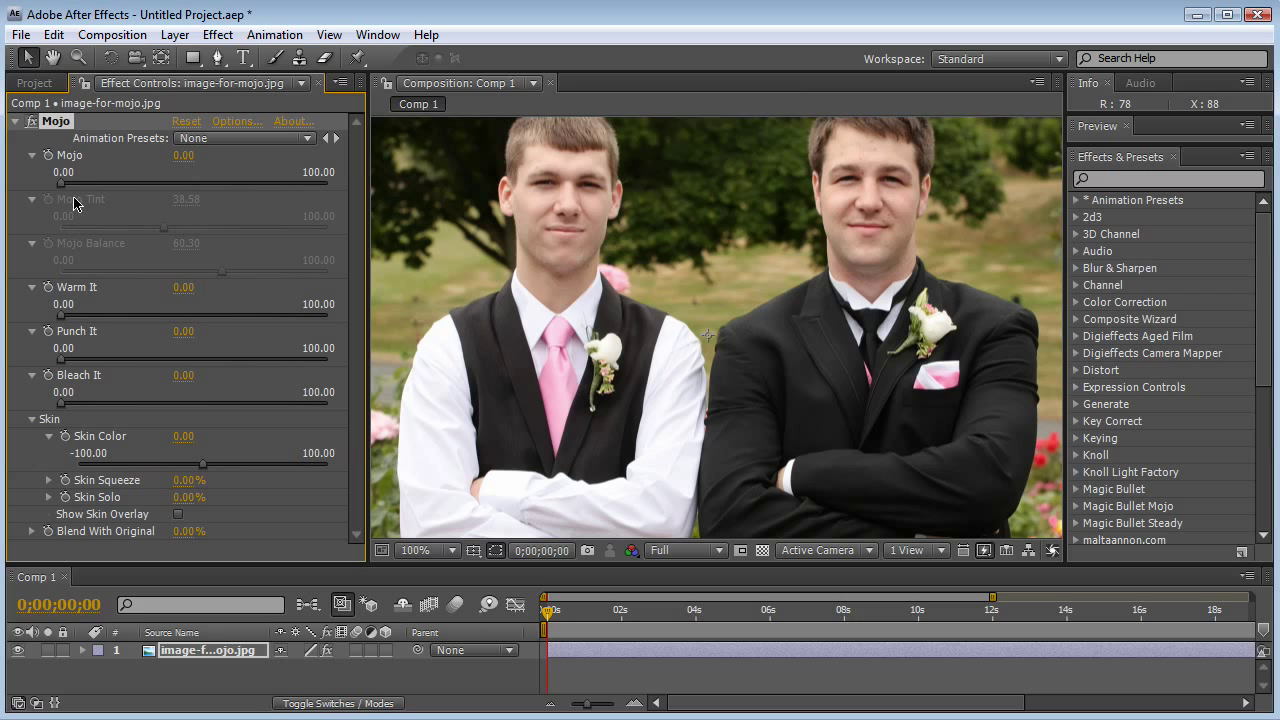
{"action": "left_click_drag", "start_coordinate": [61, 184], "coordinate": [143, 190]}
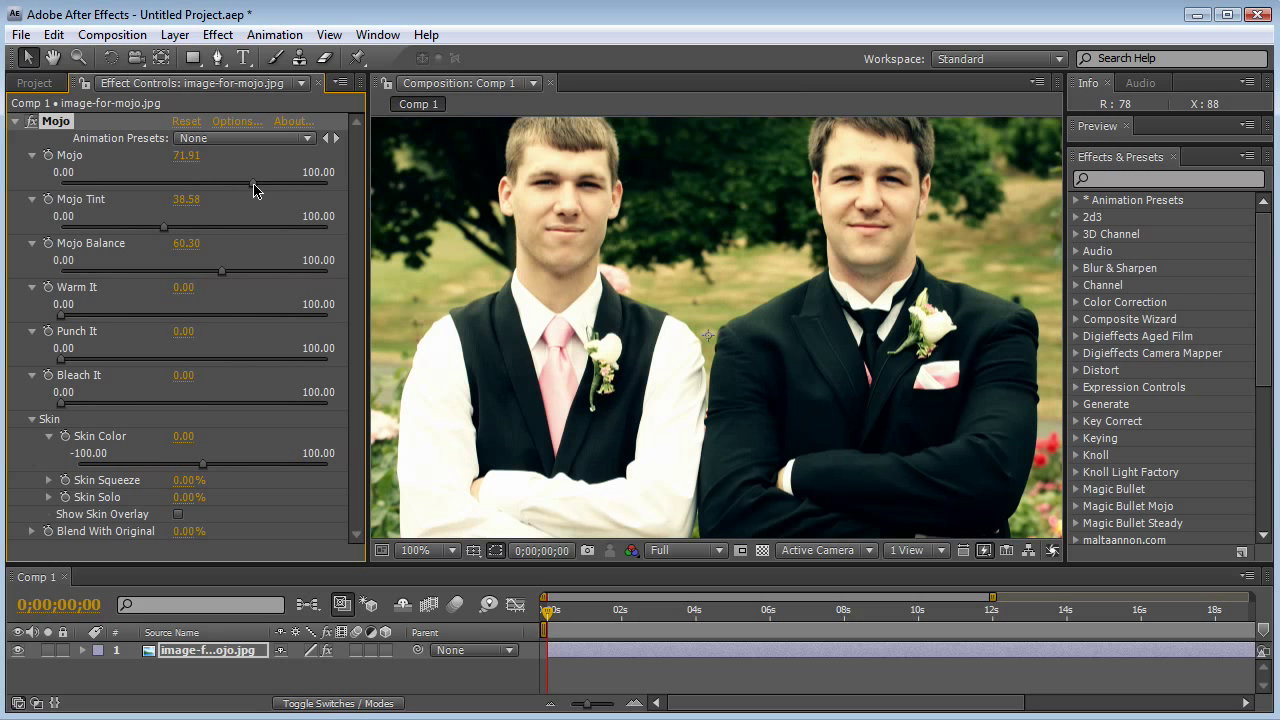
{"action": "mouse_move", "coordinate": [297, 194]}
{"action": "left_mouse_down"}
{"action": "mouse_move", "coordinate": [166, 203]}
{"action": "mouse_move", "coordinate": [297, 201]}
{"action": "mouse_move", "coordinate": [205, 201]}
{"action": "mouse_move", "coordinate": [281, 200]}
{"action": "left_mouse_up"}
{"action": "left_click_drag", "start_coordinate": [165, 229], "coordinate": [209, 237]}
{"action": "left_click_drag", "start_coordinate": [221, 272], "coordinate": [252, 290]}
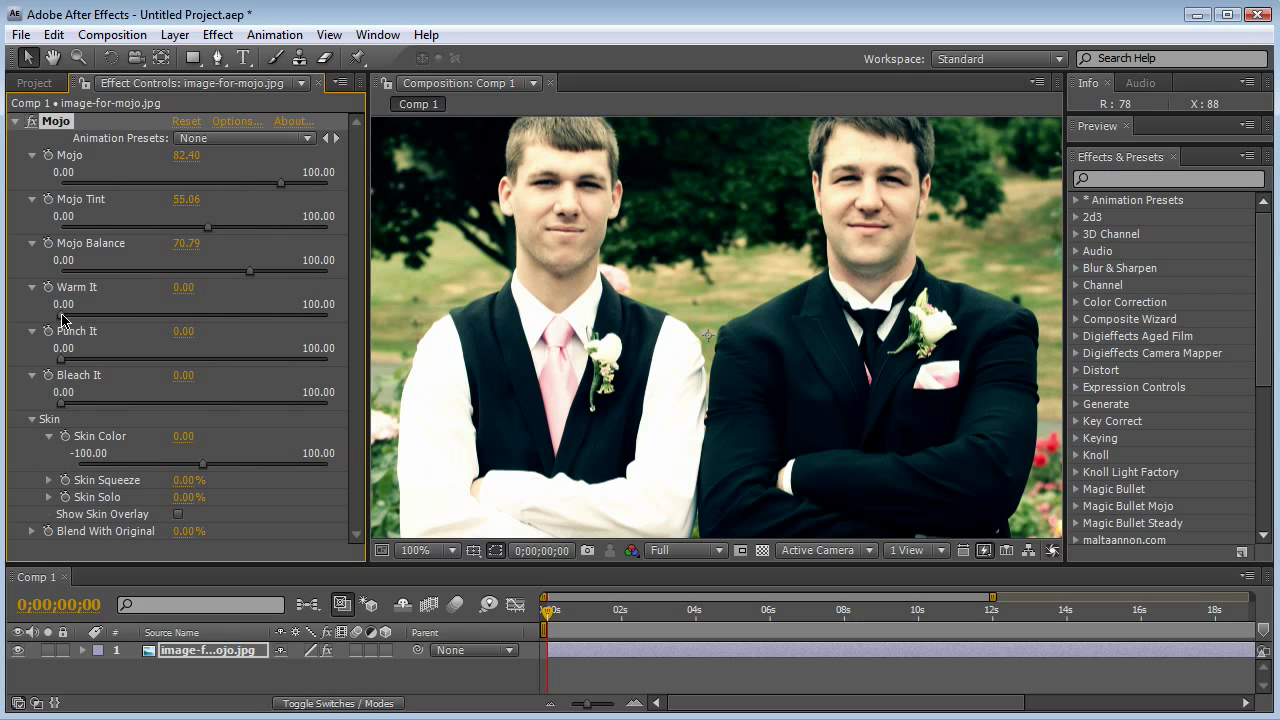
Set Warm It to 28.46, Punch It to 23.97 and Bleach It to 10.11.
{"action": "left_click_drag", "start_coordinate": [61, 316], "coordinate": [137, 332]}
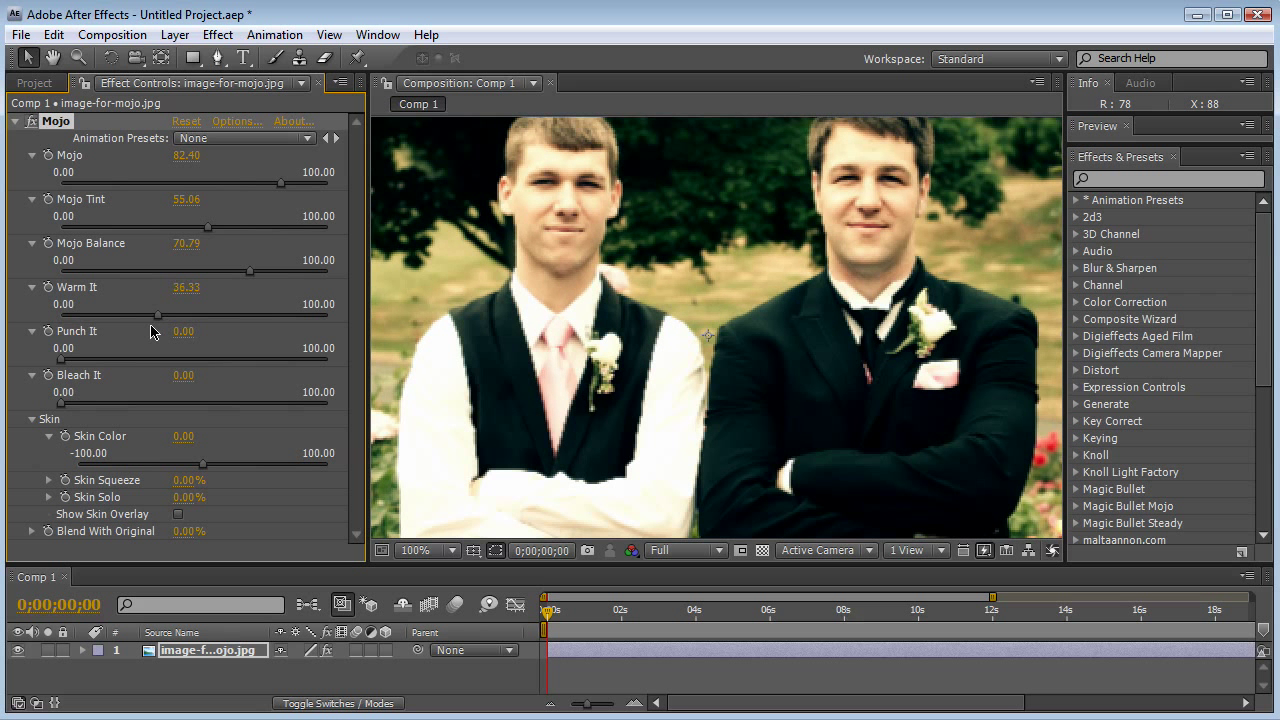
{"action": "left_click_drag", "start_coordinate": [61, 359], "coordinate": [240, 360]}
{"action": "left_click", "coordinate": [334, 364]}
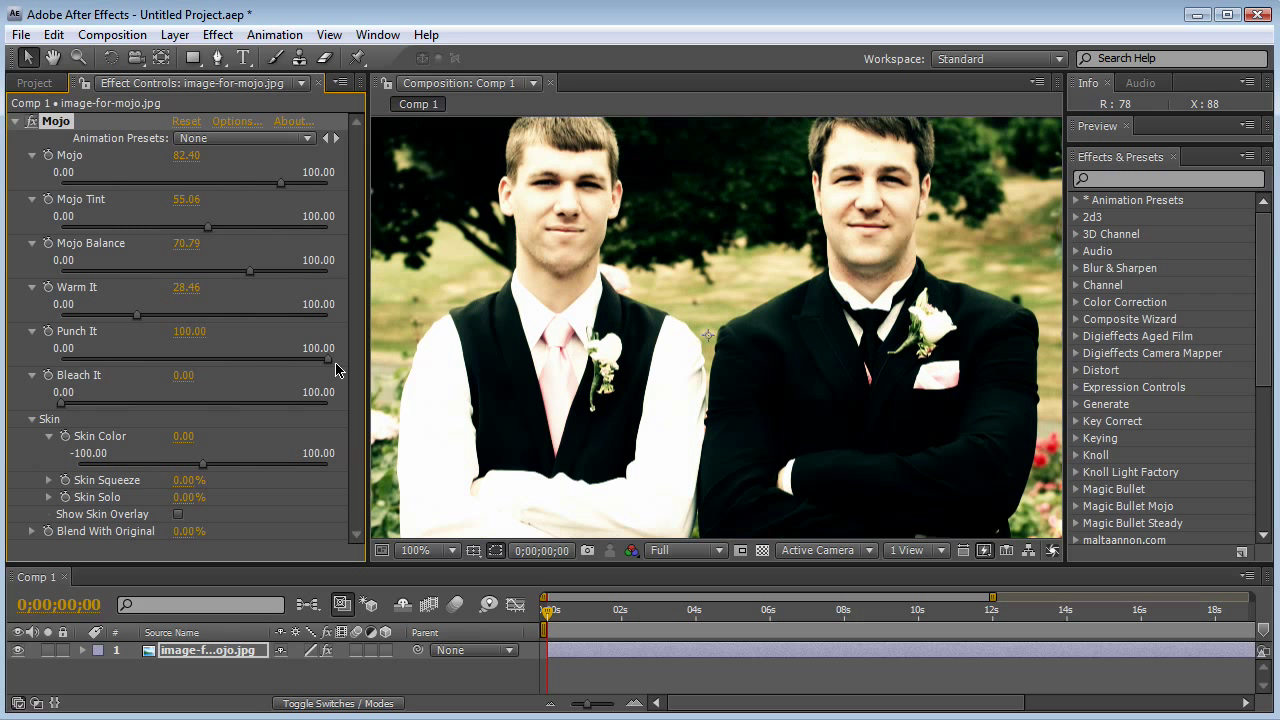
{"action": "left_click_drag", "start_coordinate": [336, 366], "coordinate": [124, 362]}
{"action": "left_click", "coordinate": [62, 405]}
{"action": "left_click_drag", "start_coordinate": [62, 404], "coordinate": [88, 404]}
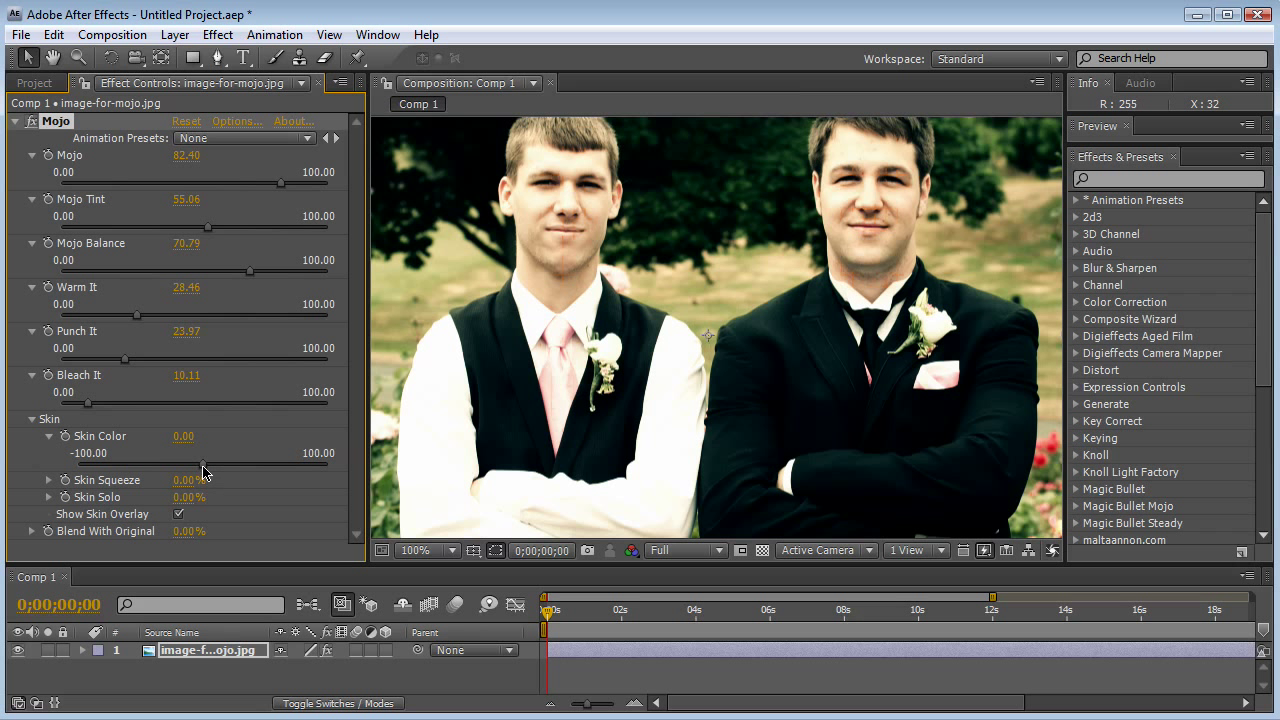
Set Skin Color to -30.40 and enter 38 for Skin Squeeze (38.00%).
{"action": "left_click_drag", "start_coordinate": [203, 466], "coordinate": [174, 466]}
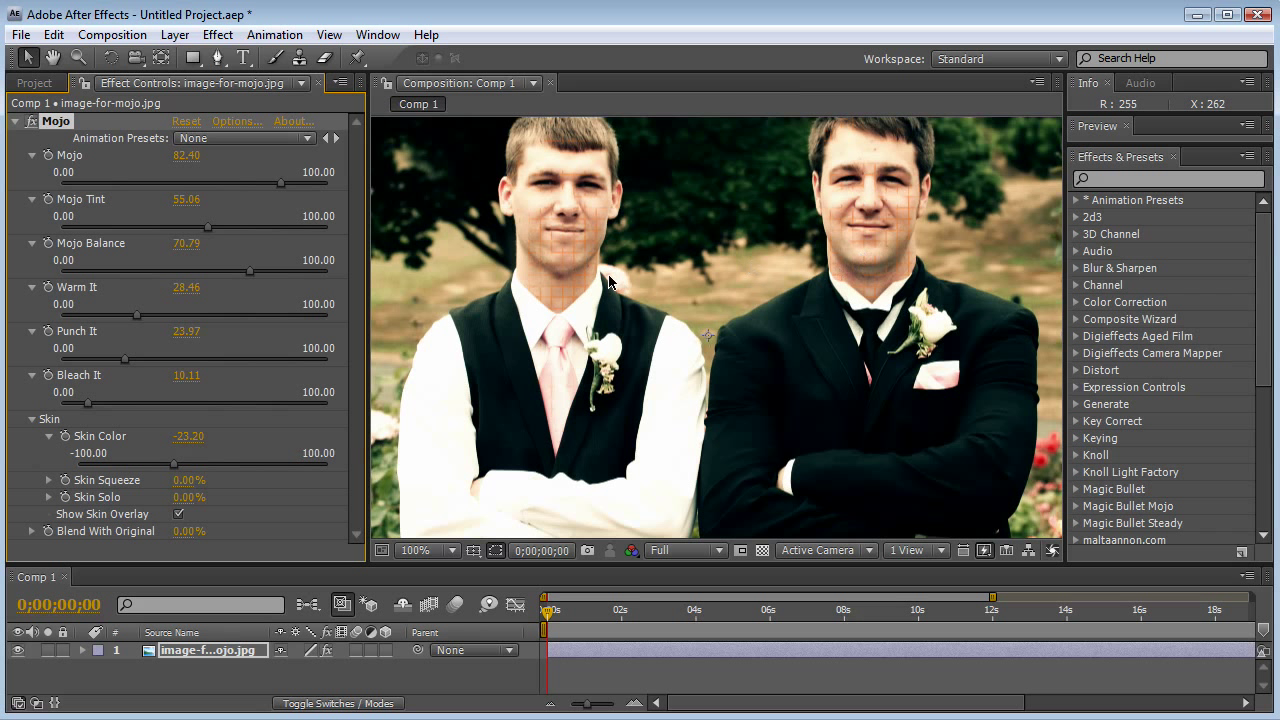
{"action": "left_click_drag", "start_coordinate": [172, 472], "coordinate": [166, 473]}
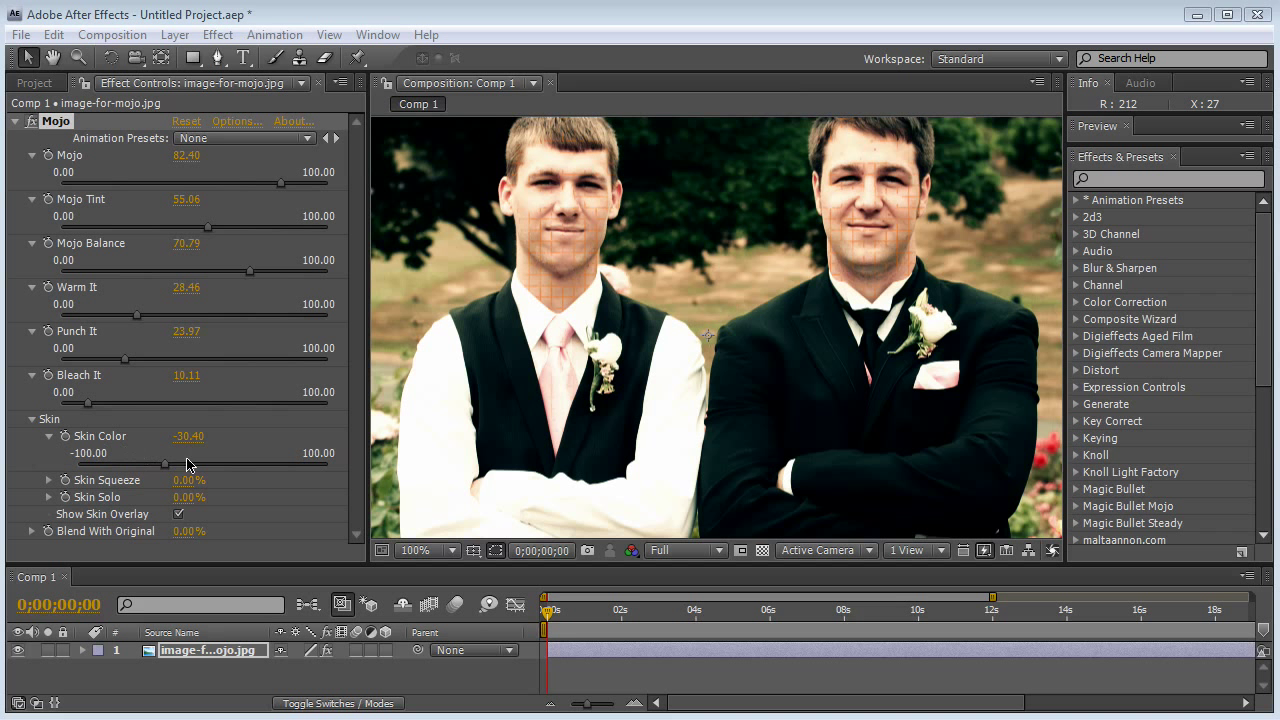
{"action": "left_click_drag", "start_coordinate": [178, 481], "coordinate": [268, 488]}
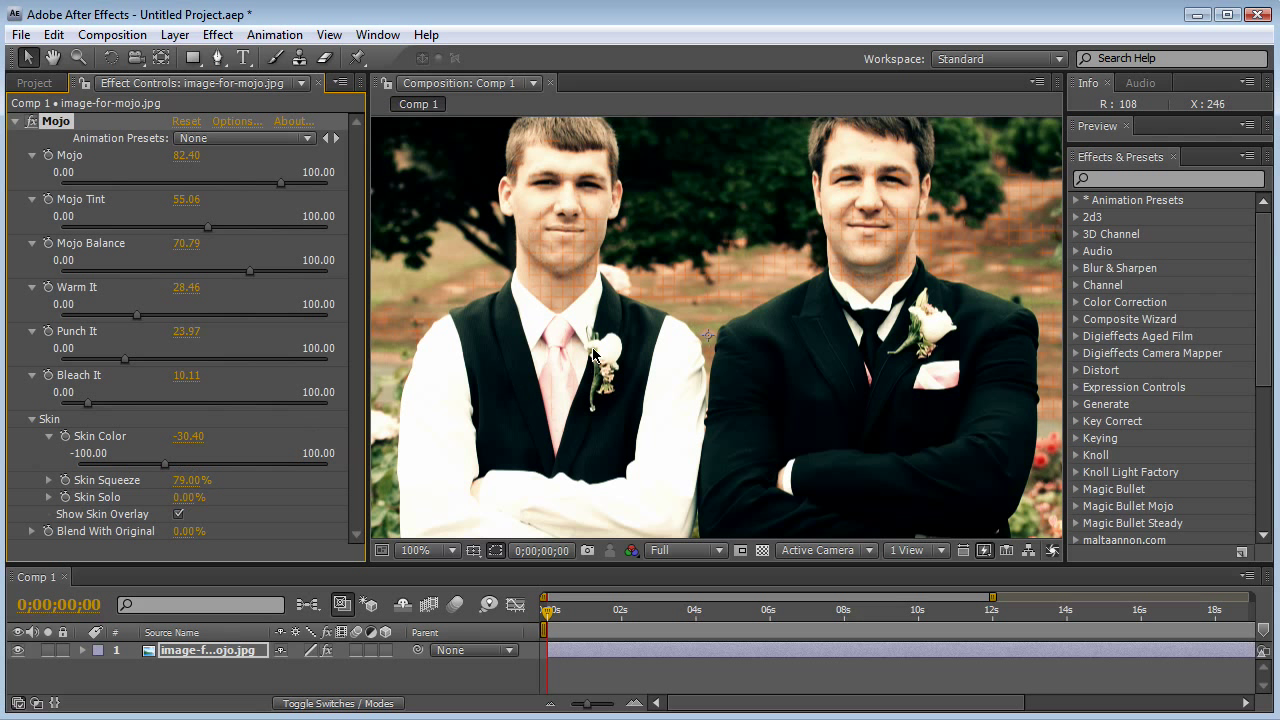
{"action": "left_click_drag", "start_coordinate": [182, 482], "coordinate": [180, 480]}
{"action": "left_click", "coordinate": [180, 480]}
{"action": "type", "text": "38"}
{"action": "key", "text": "Return"}
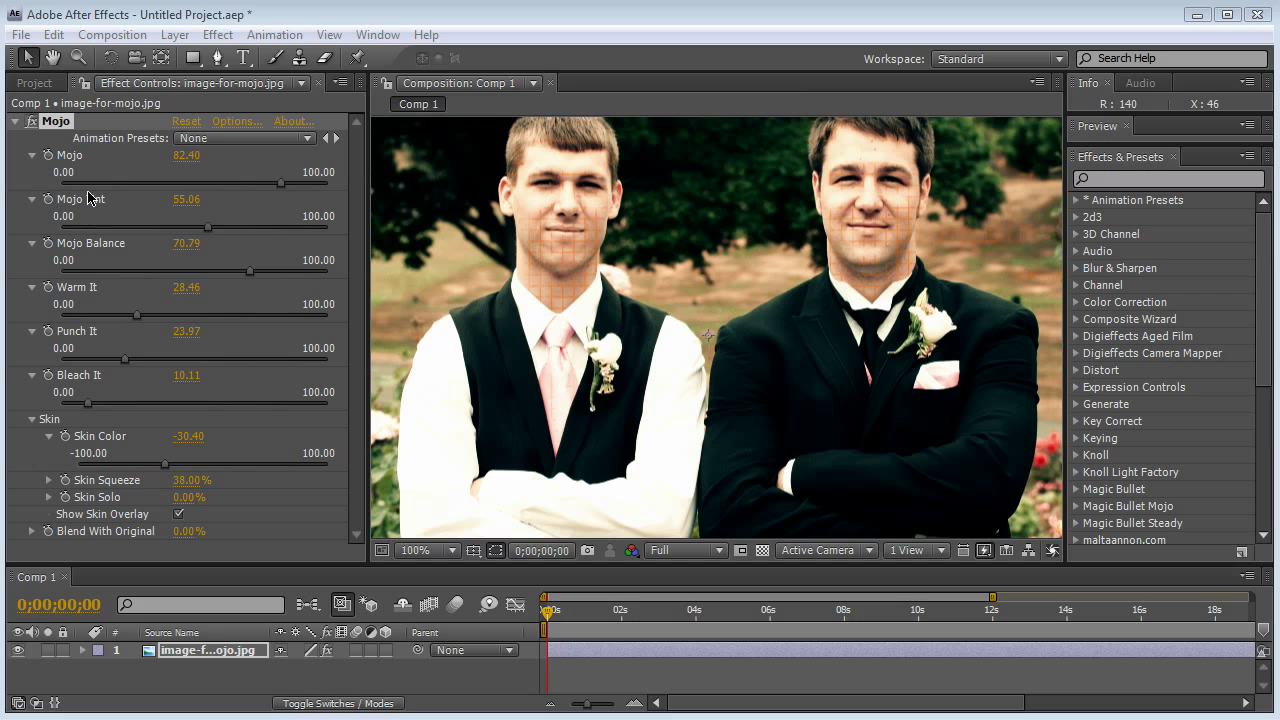
Zero the Mojo amount, set Skin Solo to 100% and Skin Color to -4.80.
{"action": "left_click_drag", "start_coordinate": [281, 183], "coordinate": [33, 190]}
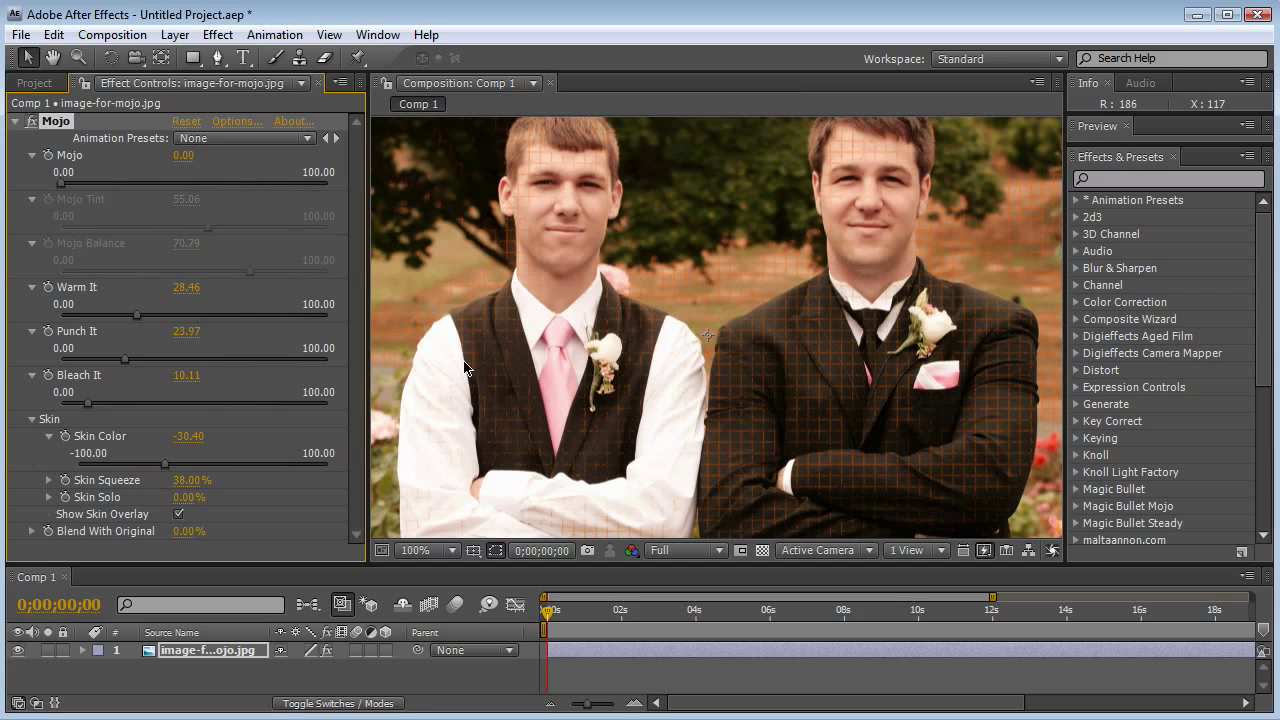
{"action": "left_click_drag", "start_coordinate": [187, 497], "coordinate": [326, 494]}
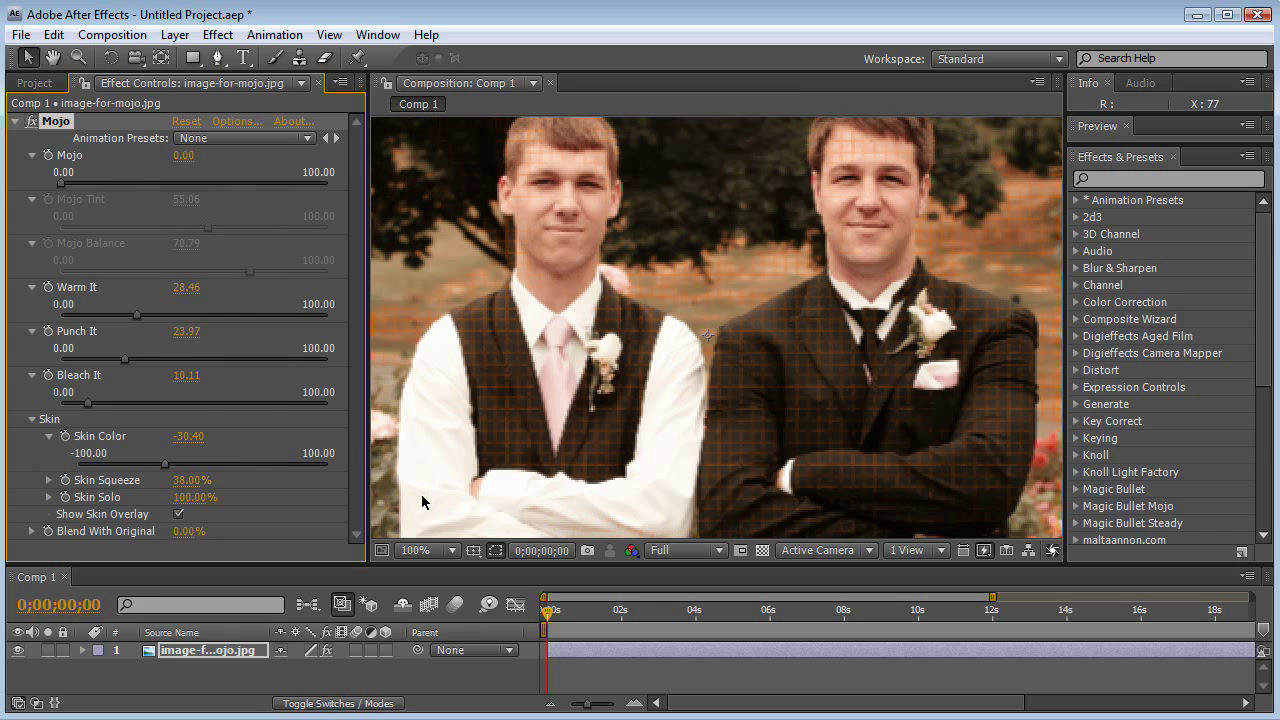
{"action": "left_click_drag", "start_coordinate": [166, 465], "coordinate": [305, 466]}
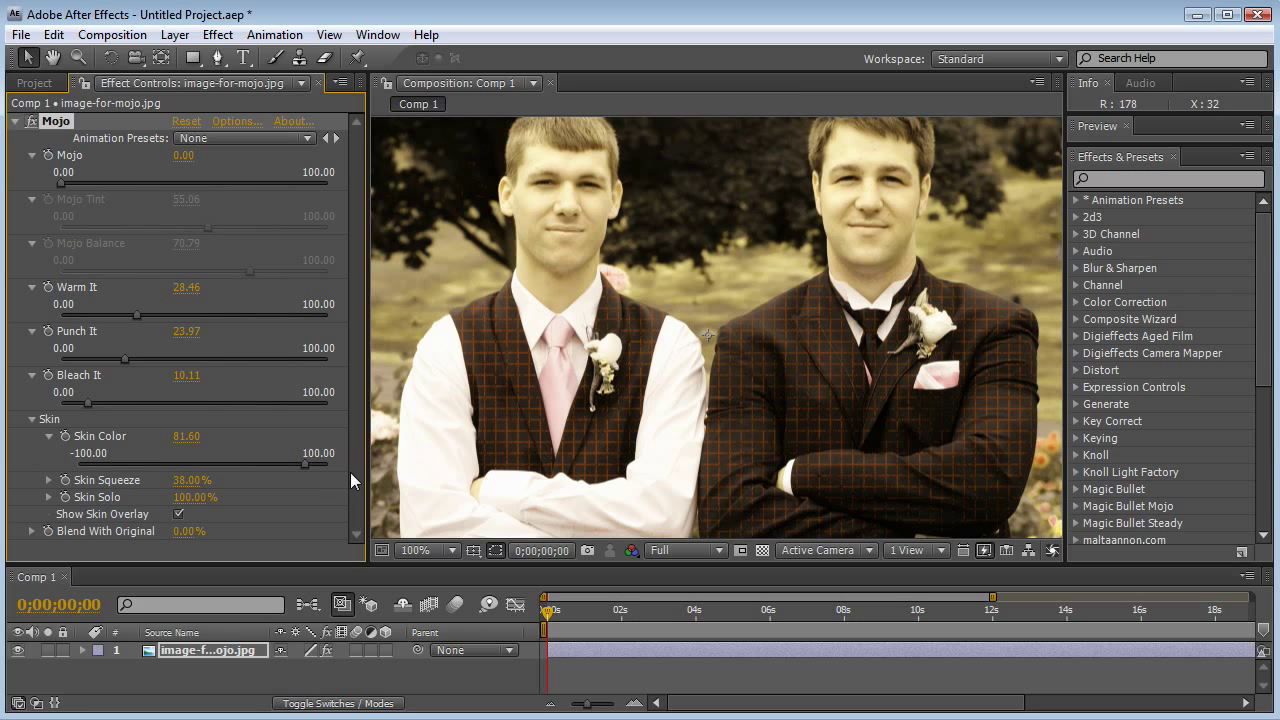
{"action": "left_click", "coordinate": [300, 464]}
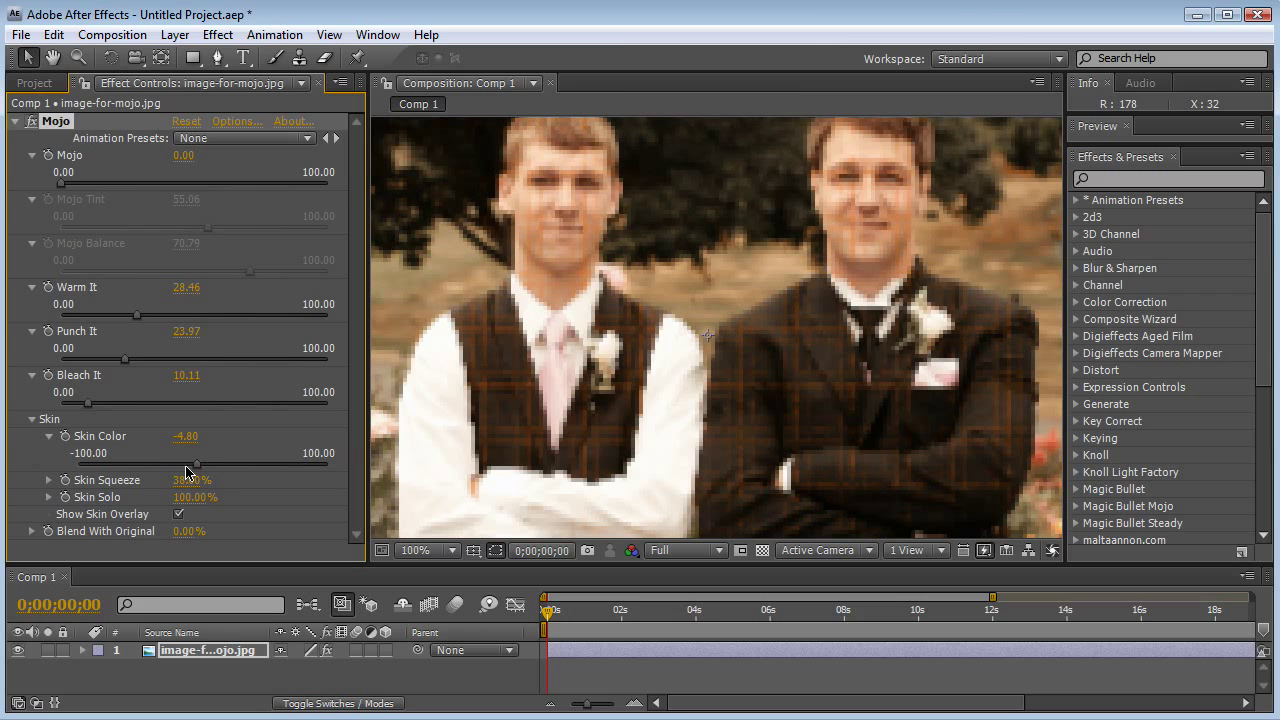
{"action": "left_click", "coordinate": [197, 464]}
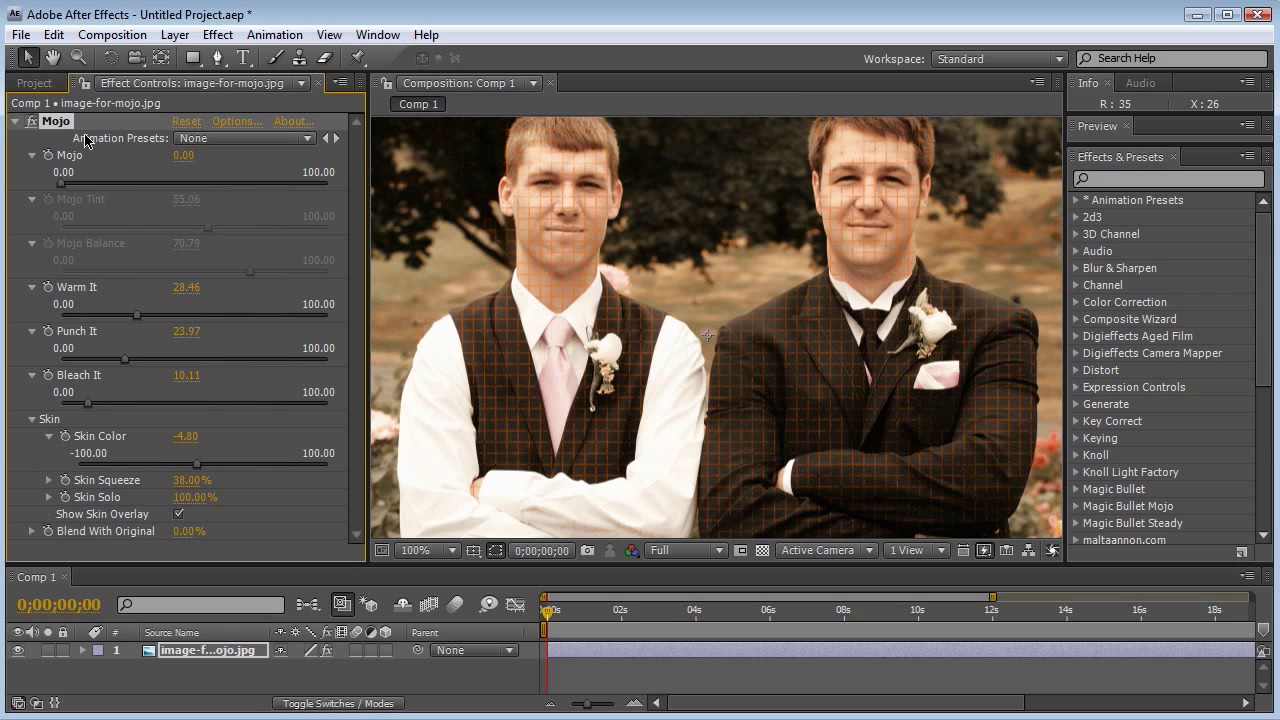
Bring the Mojo amount back to 39.33 and cool Skin Color to -16.00.
{"action": "left_click_drag", "start_coordinate": [62, 185], "coordinate": [167, 184]}
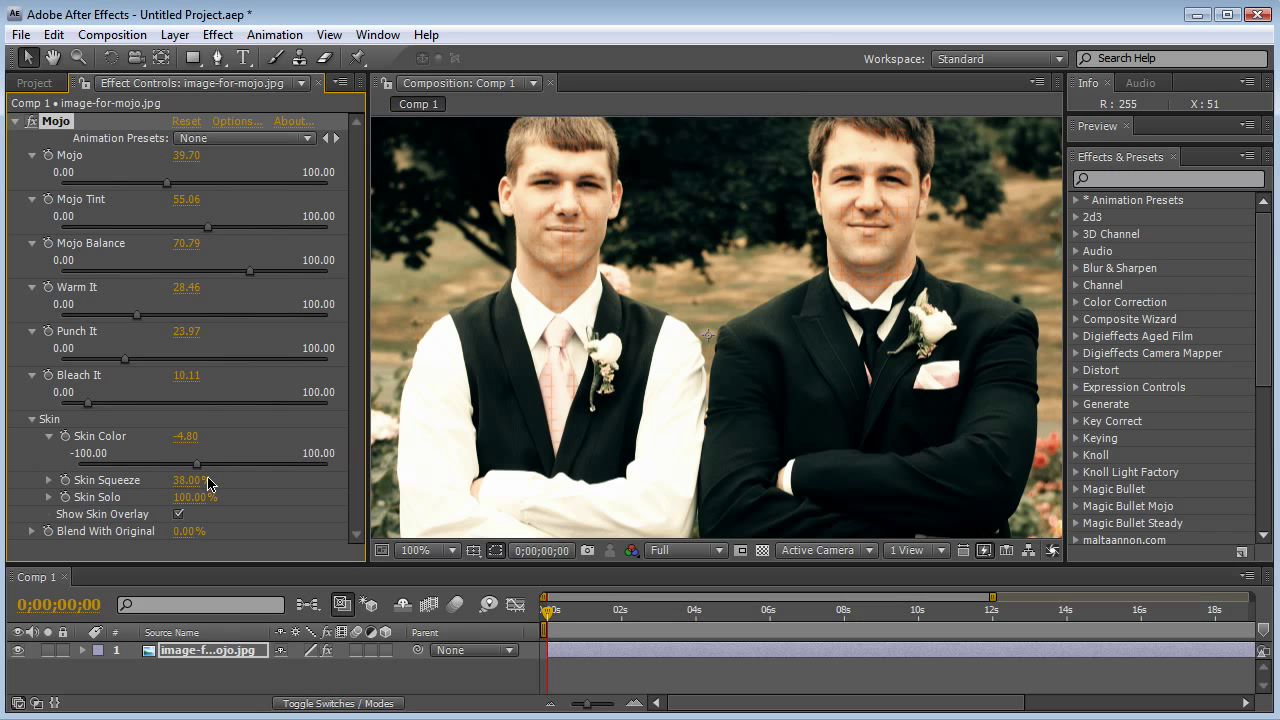
{"action": "mouse_move", "coordinate": [198, 473]}
{"action": "left_mouse_down"}
{"action": "mouse_move", "coordinate": [212, 472]}
{"action": "mouse_move", "coordinate": [181, 472]}
{"action": "left_mouse_up"}
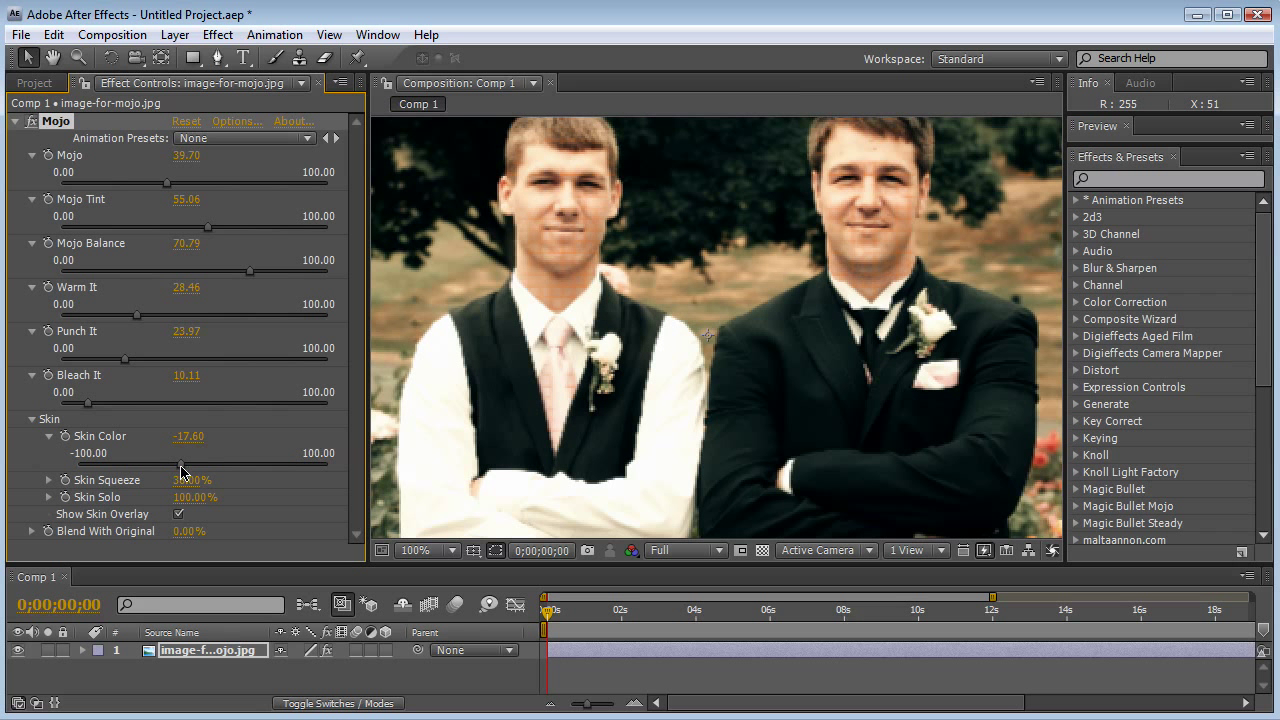
{"action": "mouse_move", "coordinate": [166, 190]}
{"action": "left_mouse_down"}
{"action": "mouse_move", "coordinate": [268, 186]}
{"action": "mouse_move", "coordinate": [180, 181]}
{"action": "left_mouse_up"}
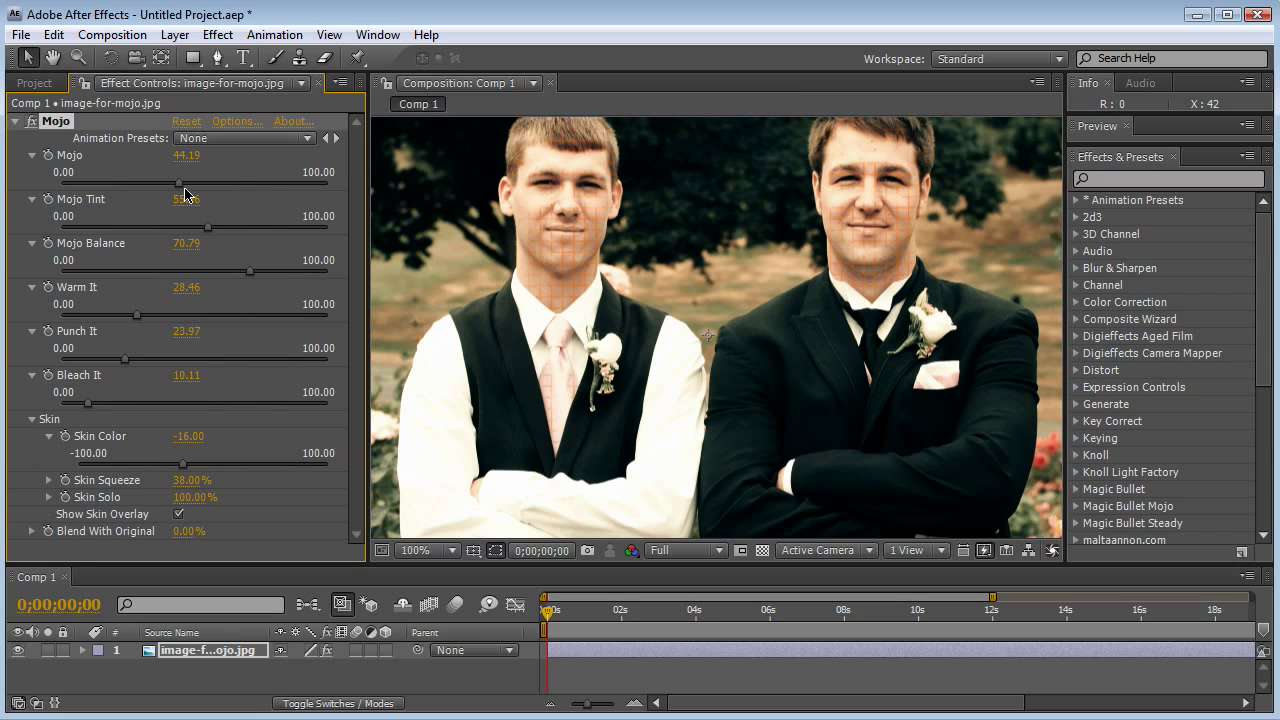
{"action": "left_click_drag", "start_coordinate": [180, 184], "coordinate": [166, 185]}
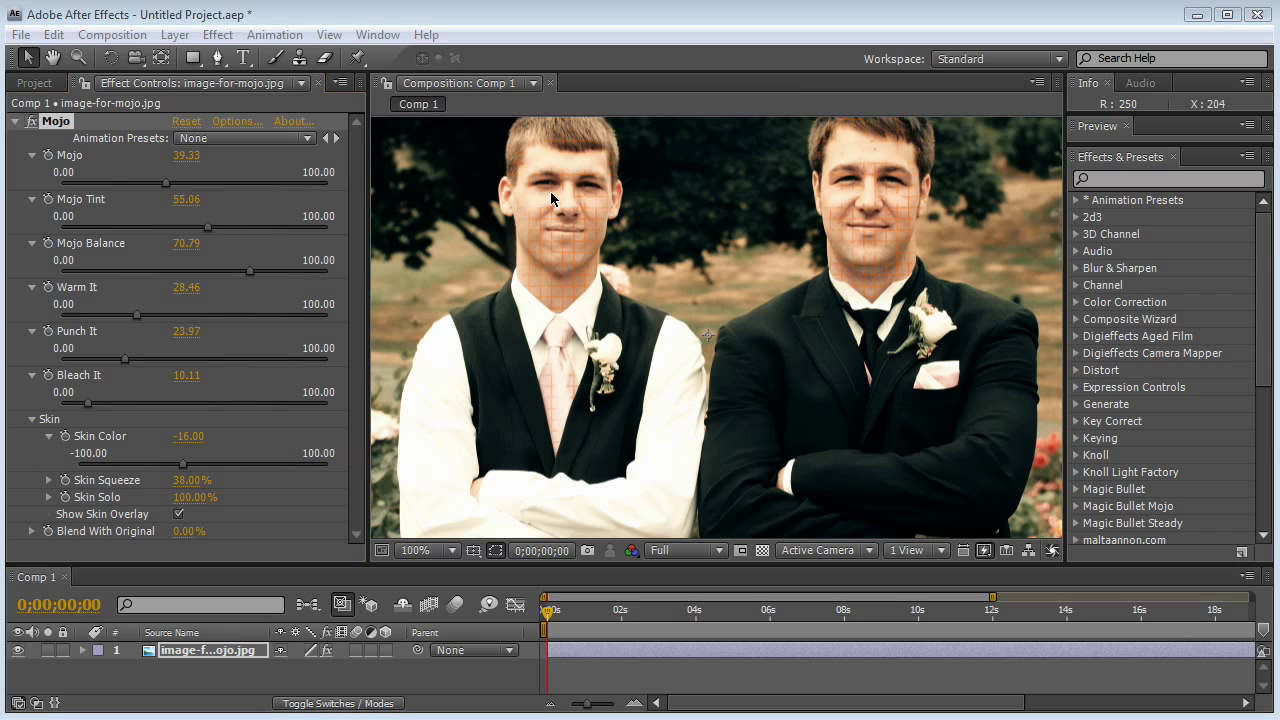
Apply the Mojito, Mojo 123, Mojo Bruce and Mojo Default presets in turn.
{"action": "left_click", "coordinate": [300, 138]}
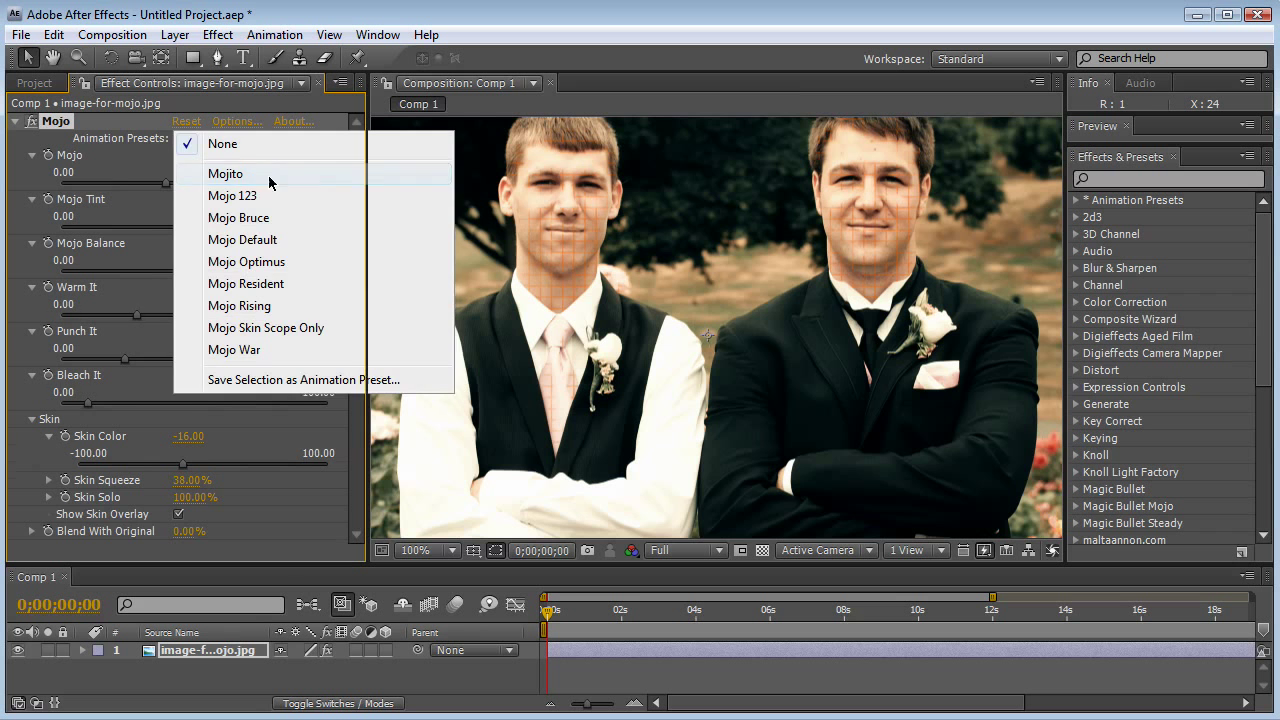
{"action": "left_click", "coordinate": [269, 176]}
{"action": "left_click", "coordinate": [305, 144]}
{"action": "left_click", "coordinate": [294, 165]}
{"action": "left_click", "coordinate": [305, 141]}
{"action": "left_click", "coordinate": [288, 163]}
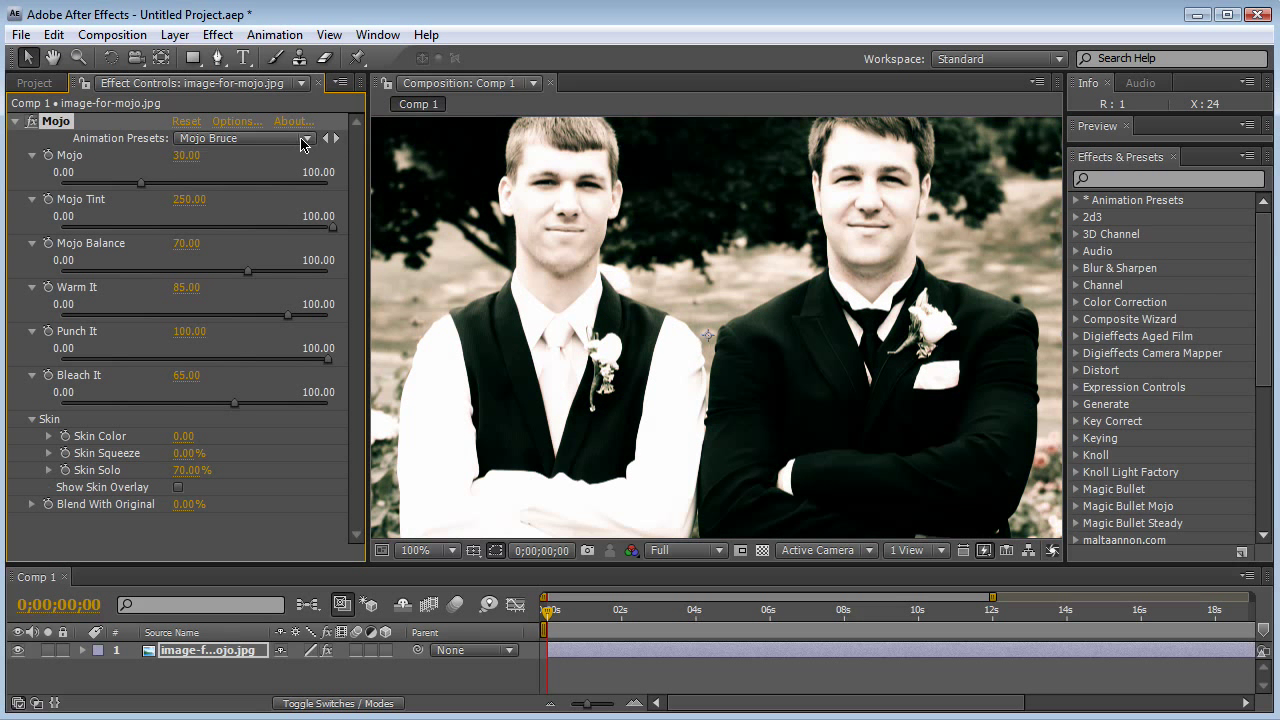
{"action": "left_click", "coordinate": [305, 142]}
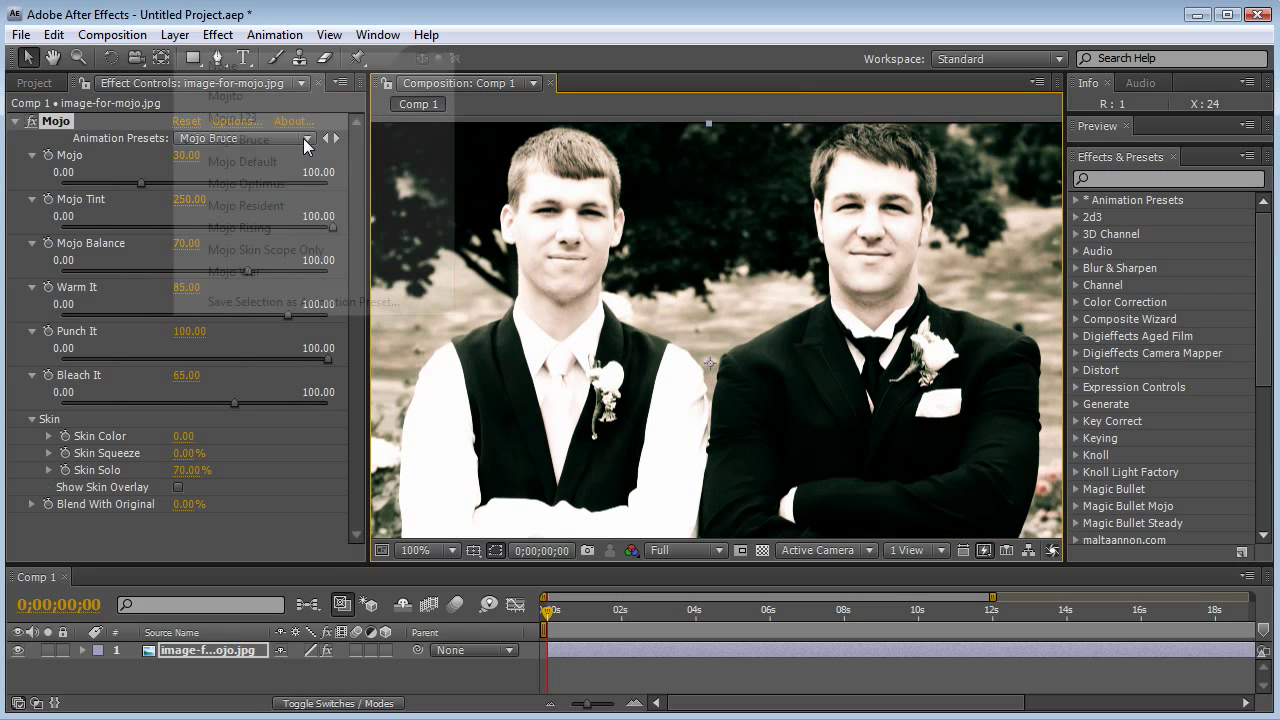
{"action": "left_click", "coordinate": [258, 162]}
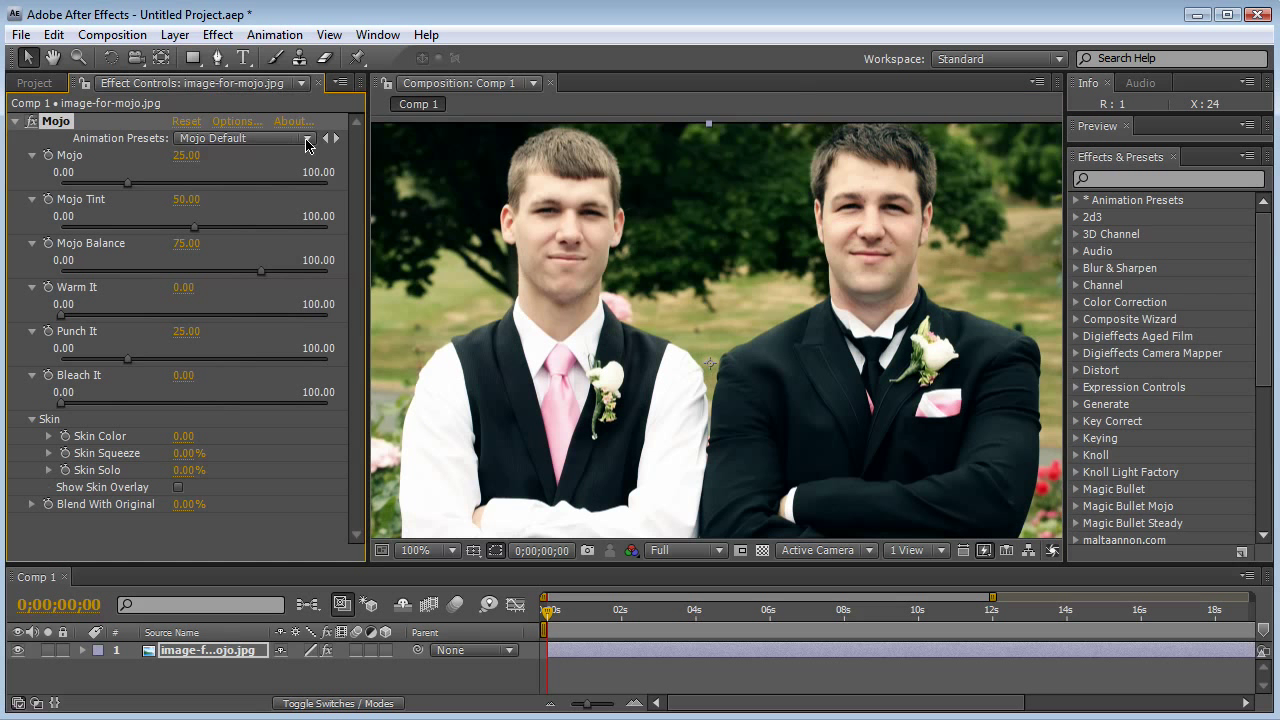
Try the Mojo Optimus and Resident presets, ending on Mojo Rising, and reframe the photo.
{"action": "left_click", "coordinate": [305, 142]}
{"action": "left_click", "coordinate": [284, 164]}
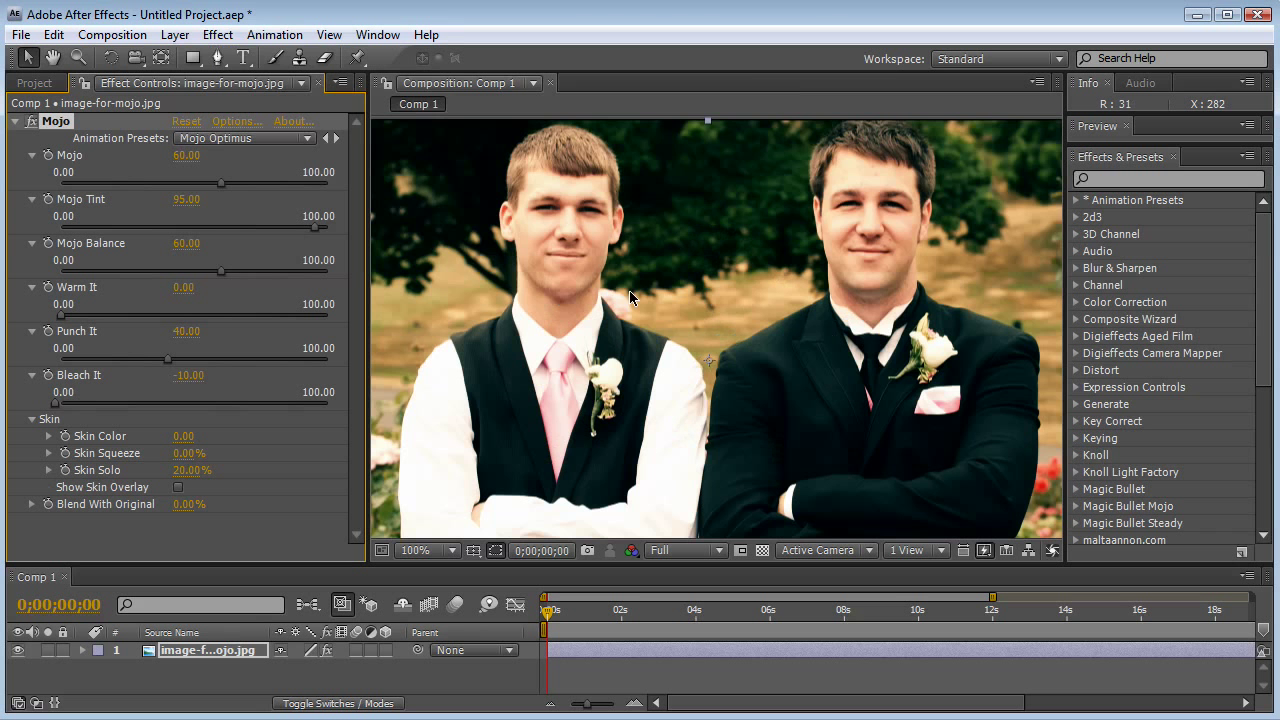
{"action": "left_click", "coordinate": [307, 138]}
{"action": "left_click", "coordinate": [281, 166]}
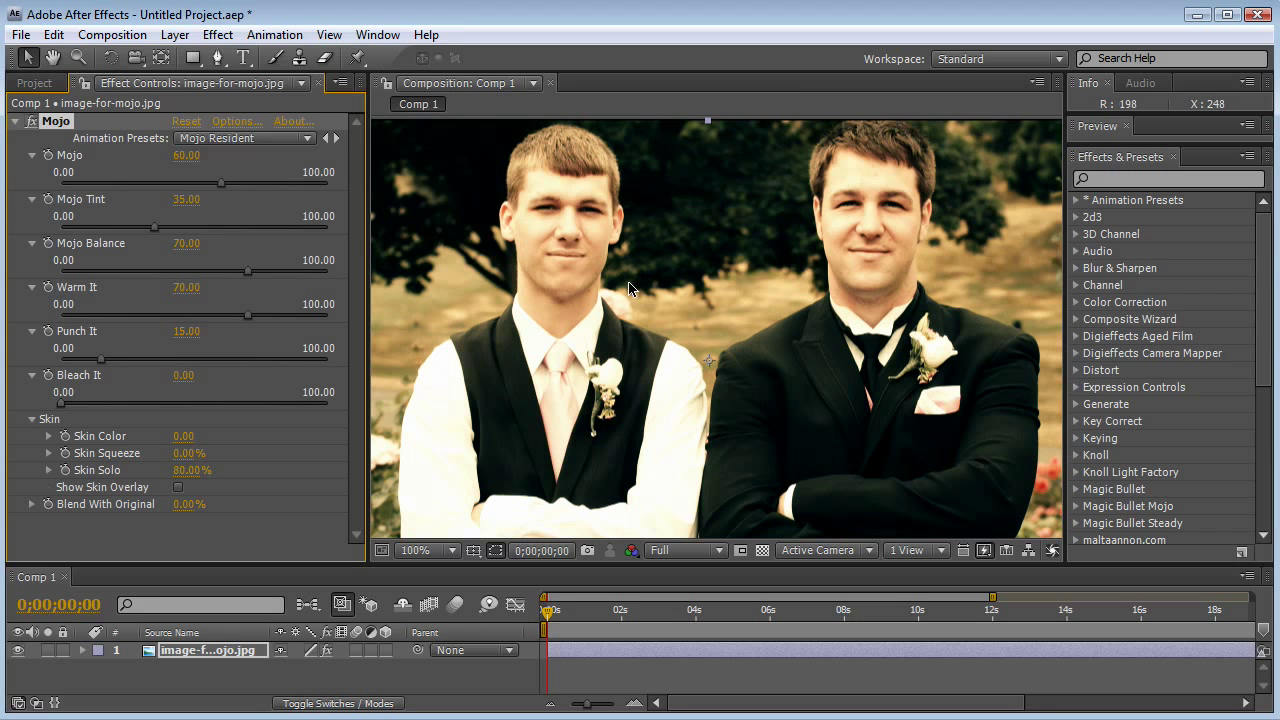
{"action": "left_click", "coordinate": [296, 139]}
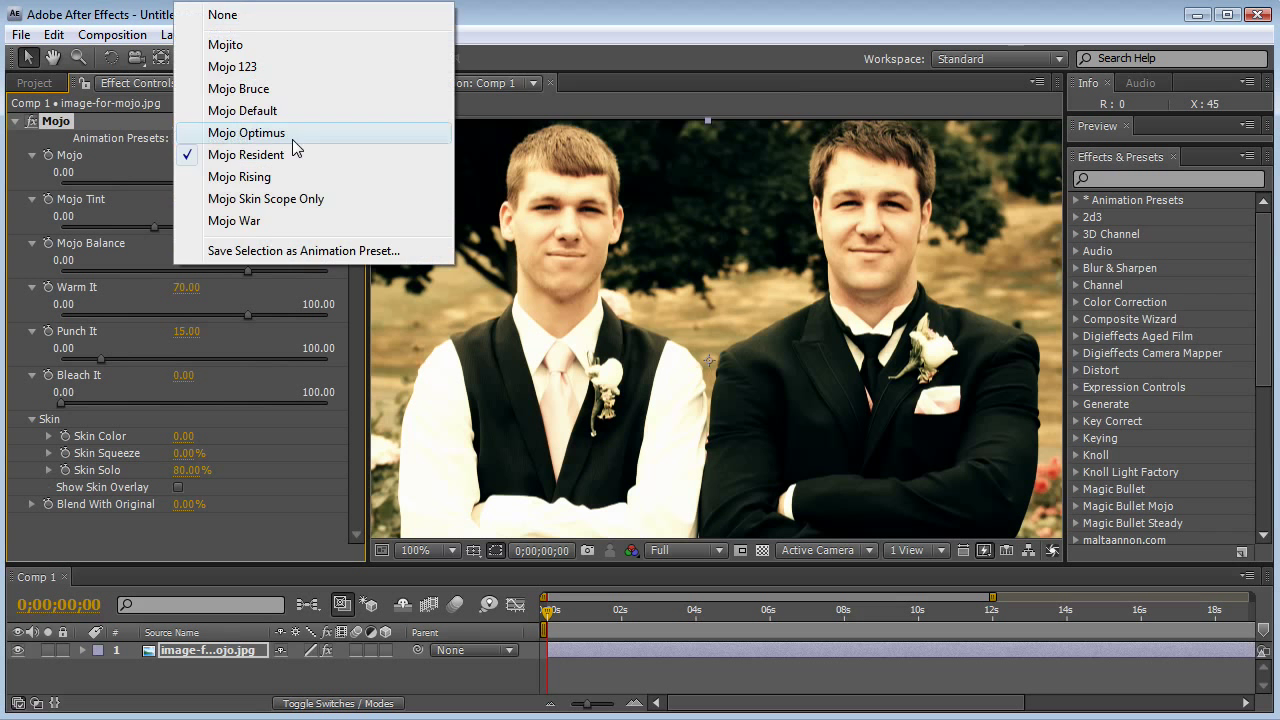
{"action": "left_click", "coordinate": [278, 176]}
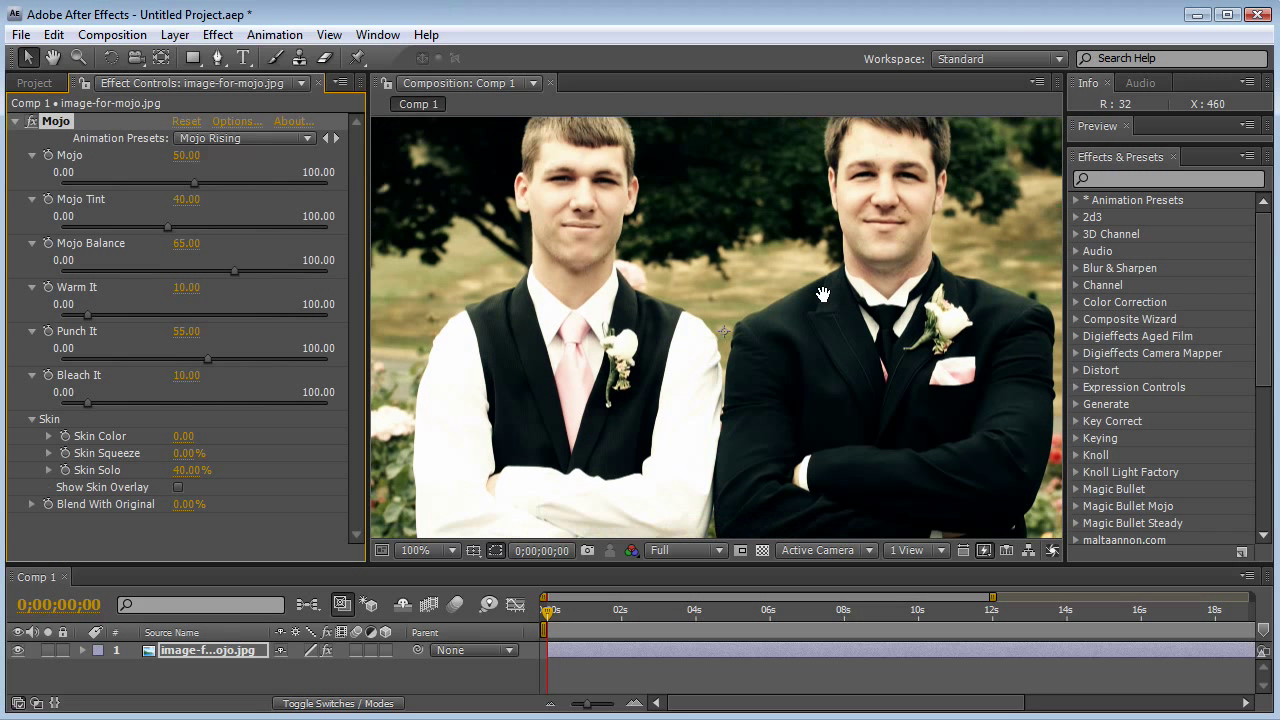
{"action": "scroll", "coordinate": [822, 294], "scroll_direction": "down", "scroll_amount": 1}
{"action": "left_click_drag", "start_coordinate": [822, 294], "coordinate": [784, 332]}
{"action": "scroll", "coordinate": [808, 318], "scroll_direction": "up", "scroll_amount": 1}
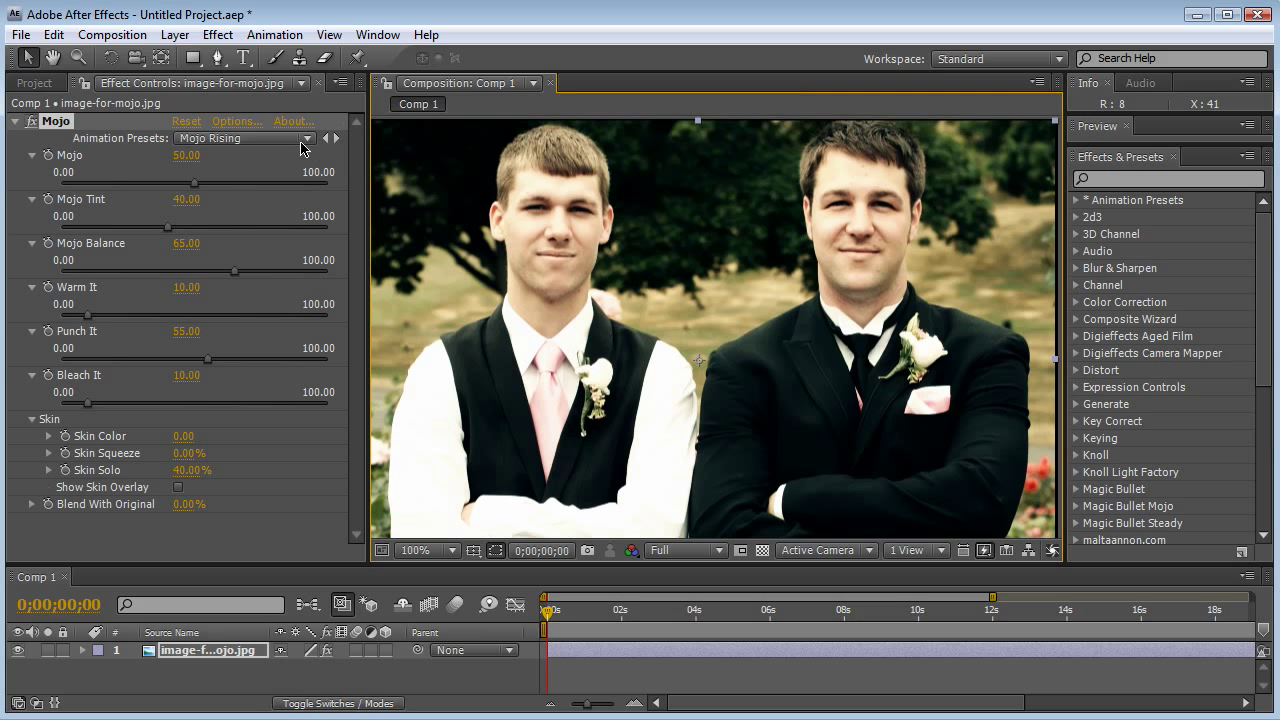
{"action": "left_click", "coordinate": [305, 140]}
Apply Mojo Skin Scope Only, shift the photo slightly right, and raise Skin Color to 29.
{"action": "left_click", "coordinate": [257, 201]}
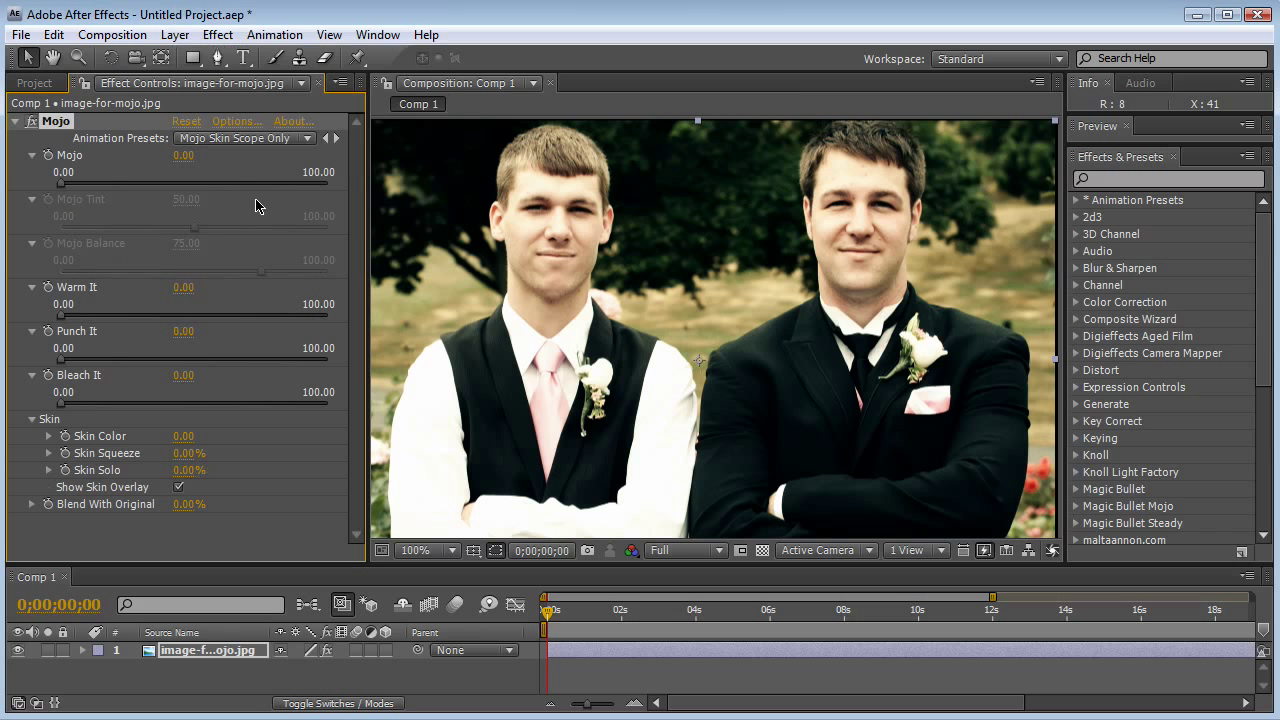
{"action": "left_click_drag", "start_coordinate": [818, 331], "coordinate": [850, 337]}
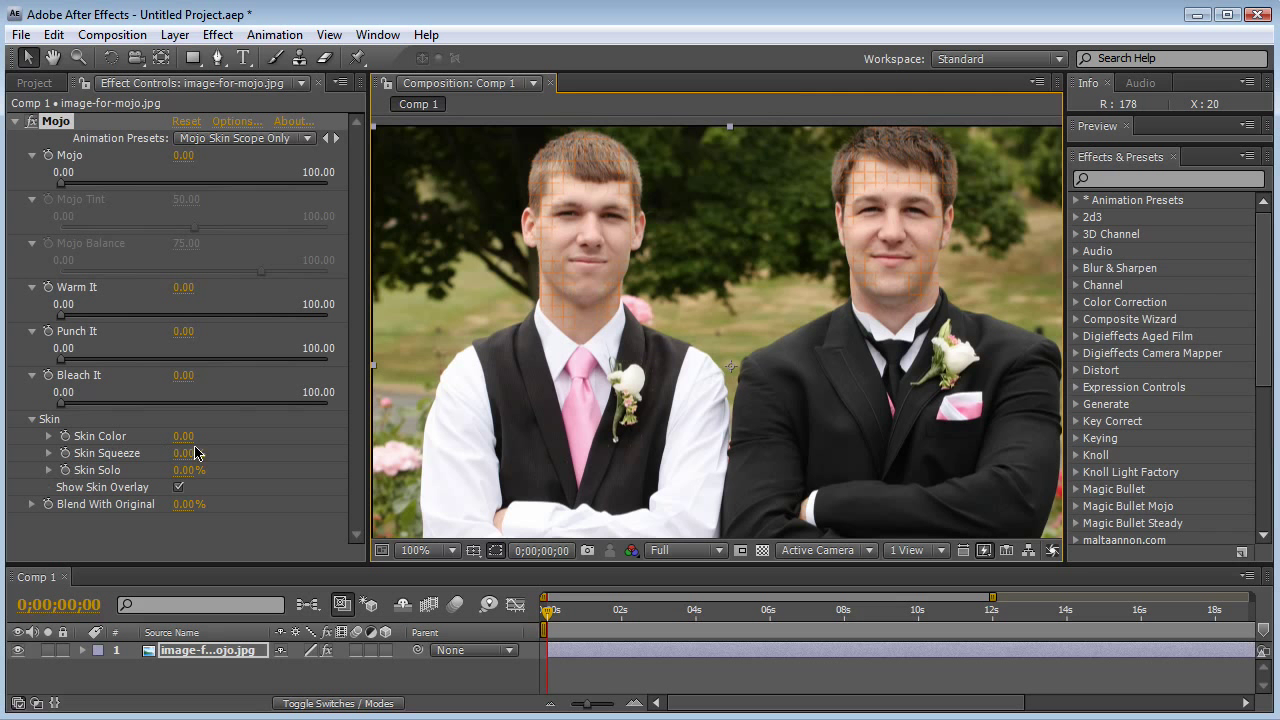
{"action": "left_click_drag", "start_coordinate": [185, 436], "coordinate": [213, 436]}
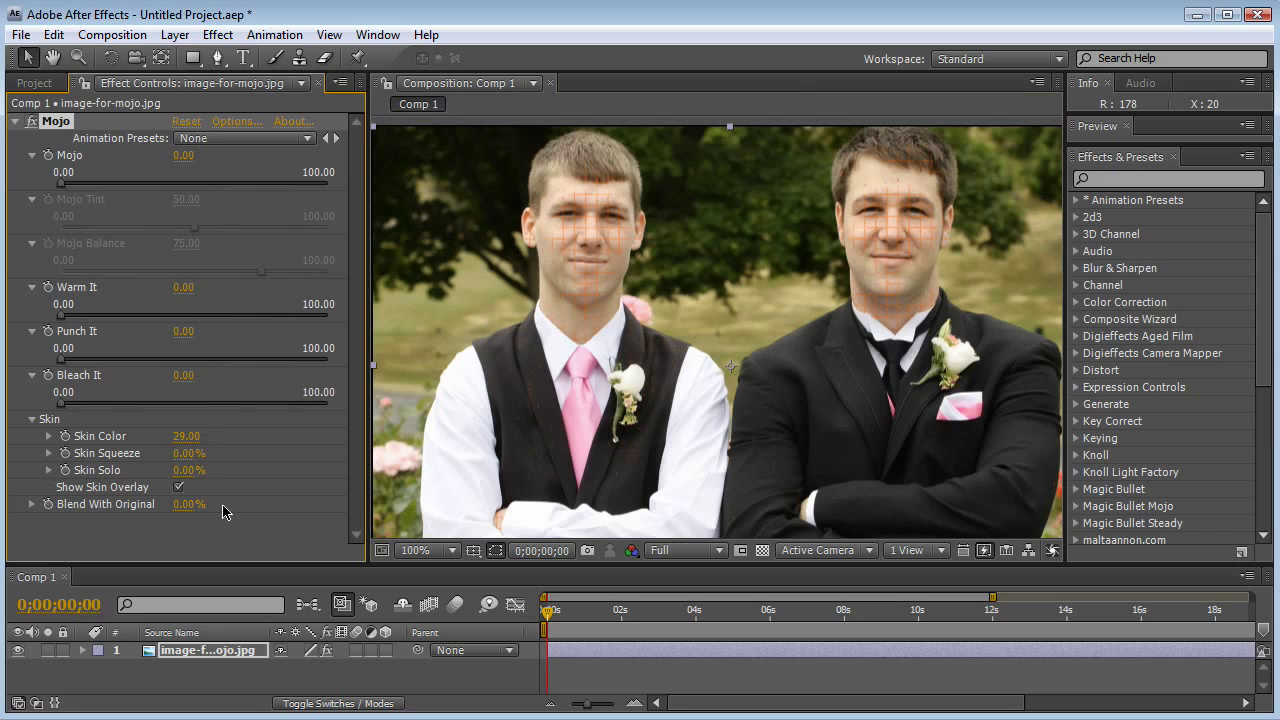
Apply the Mojo War preset (Mojo 75, Punch It 80, Skin Color -35) and review at 100%.
{"action": "left_click", "coordinate": [300, 138]}
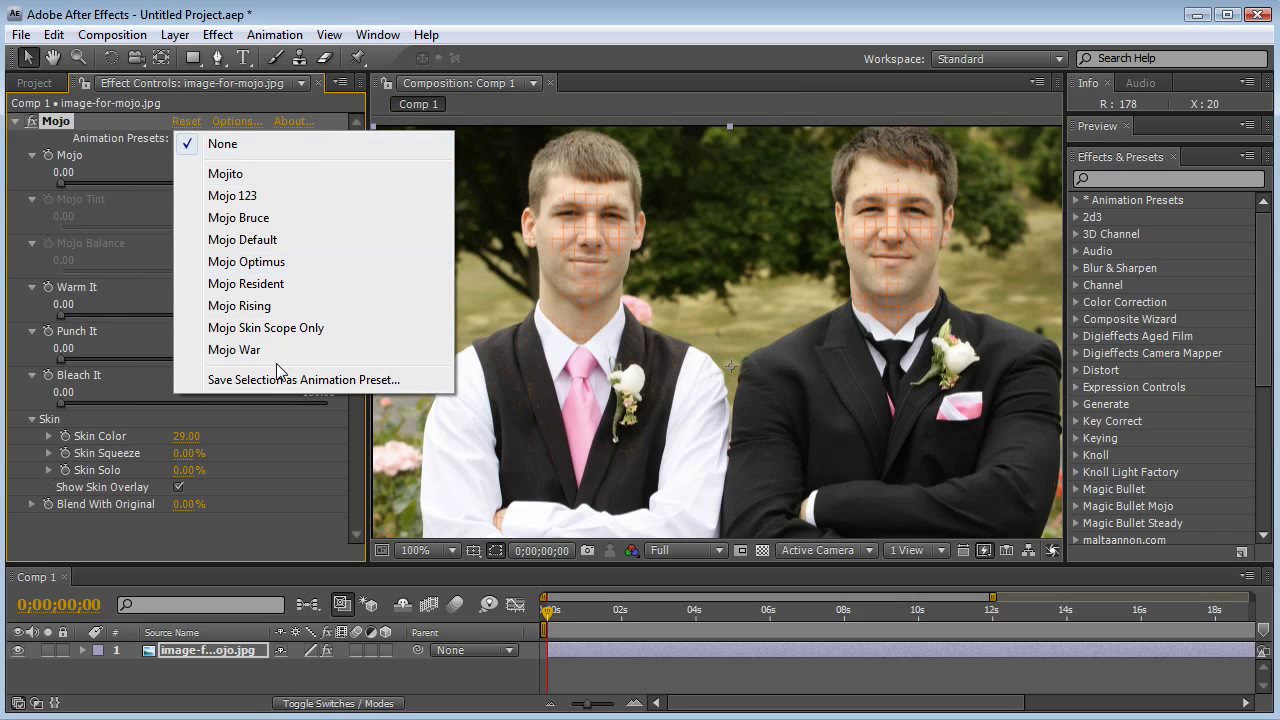
{"action": "left_click", "coordinate": [282, 356]}
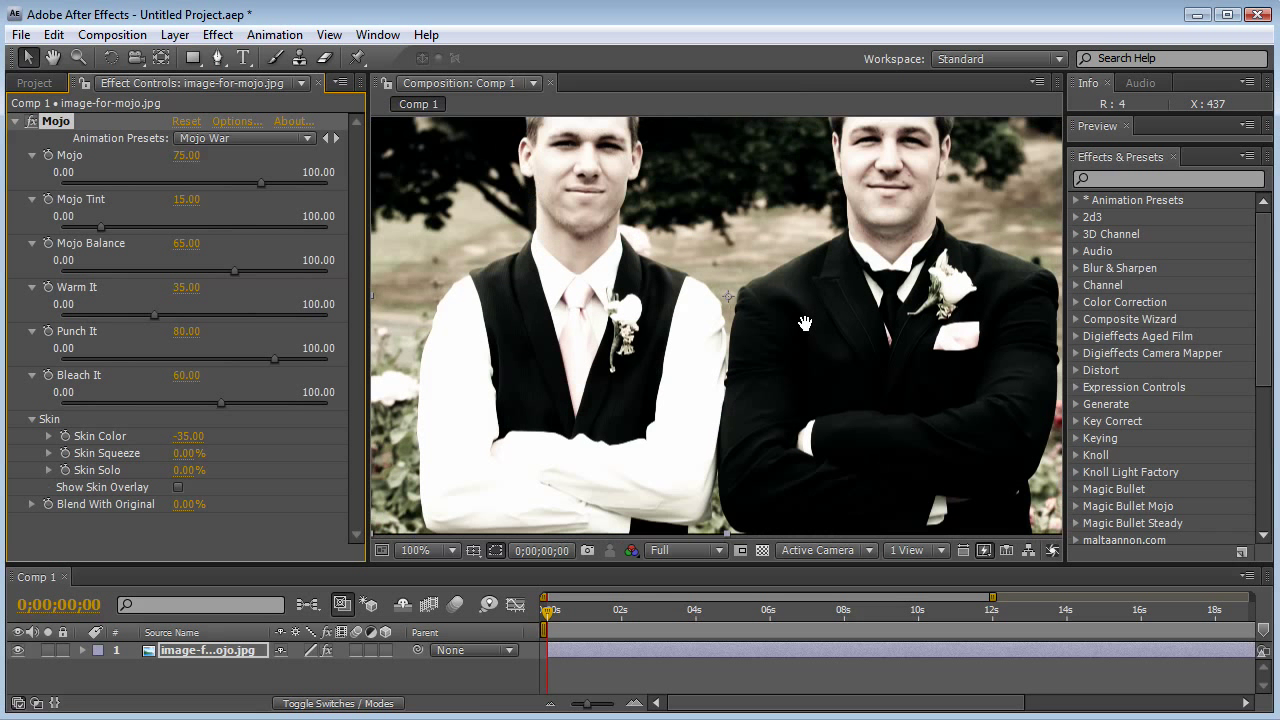
{"action": "key", "text": "comma"}
{"action": "key", "text": "comma"}
{"action": "key", "text": "period"}
{"action": "key", "text": "period"}
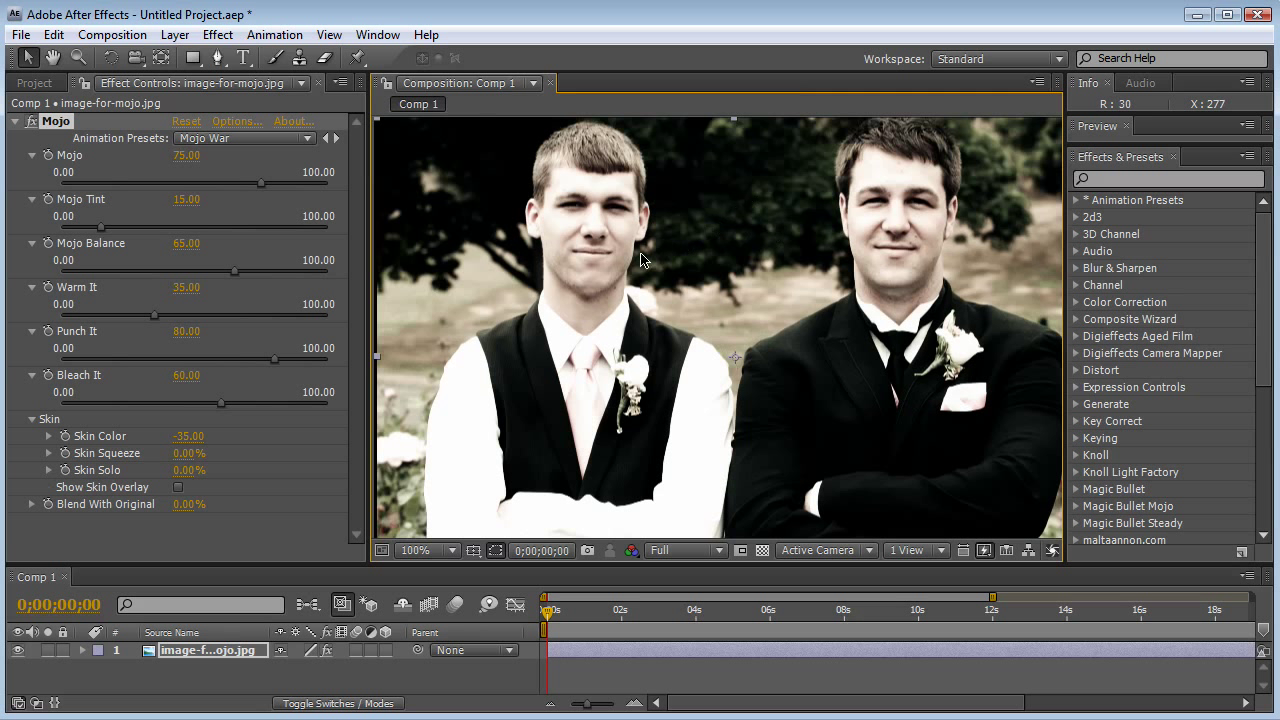
{"action": "left_click", "coordinate": [288, 140]}
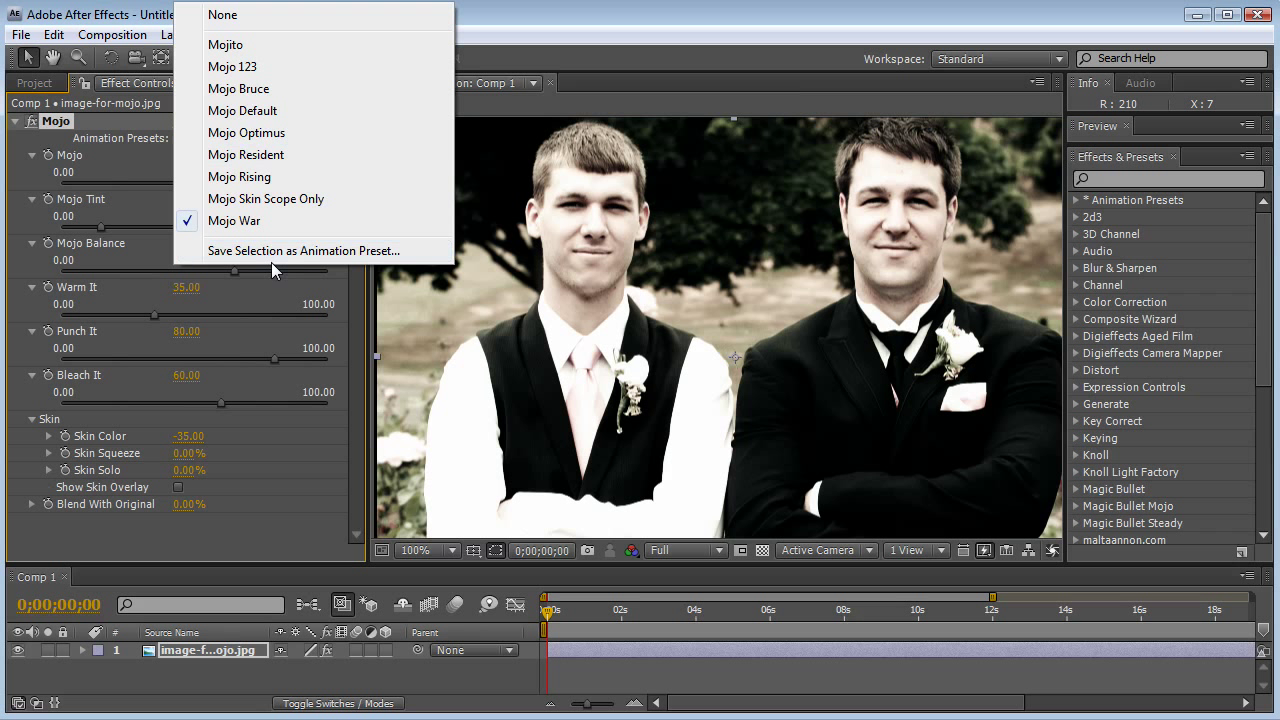
{"action": "left_click", "coordinate": [363, 266]}
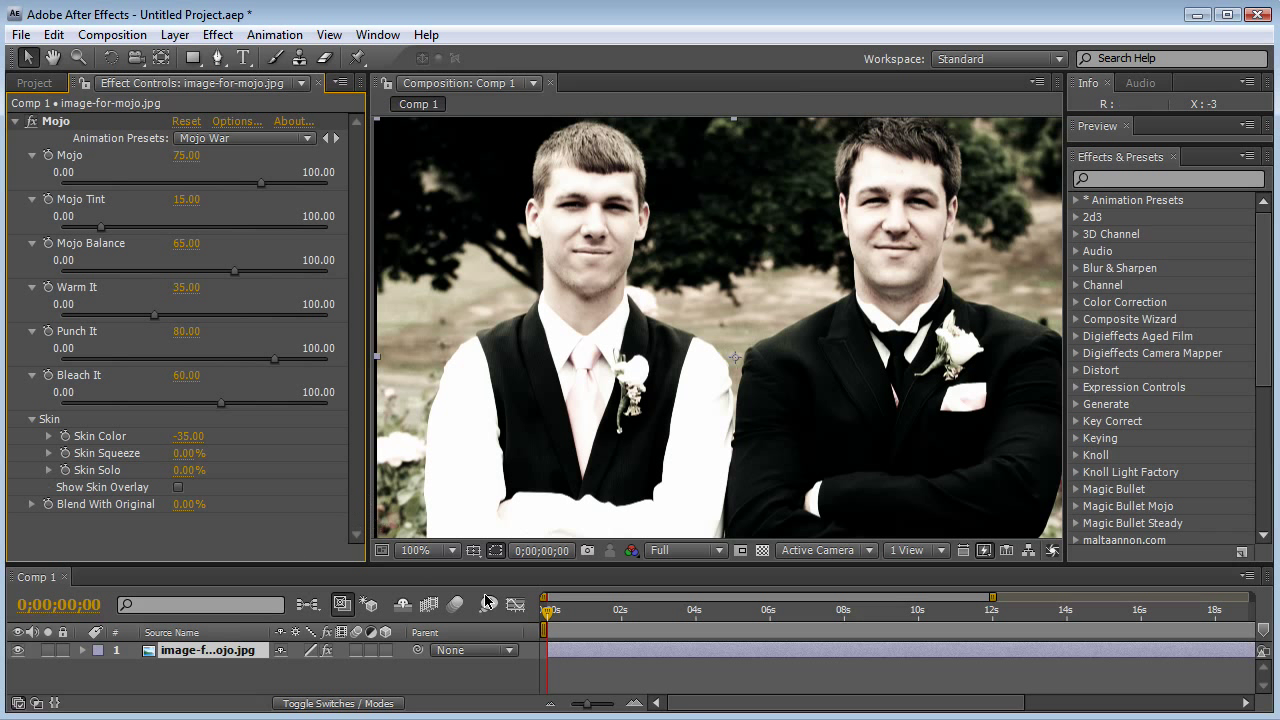